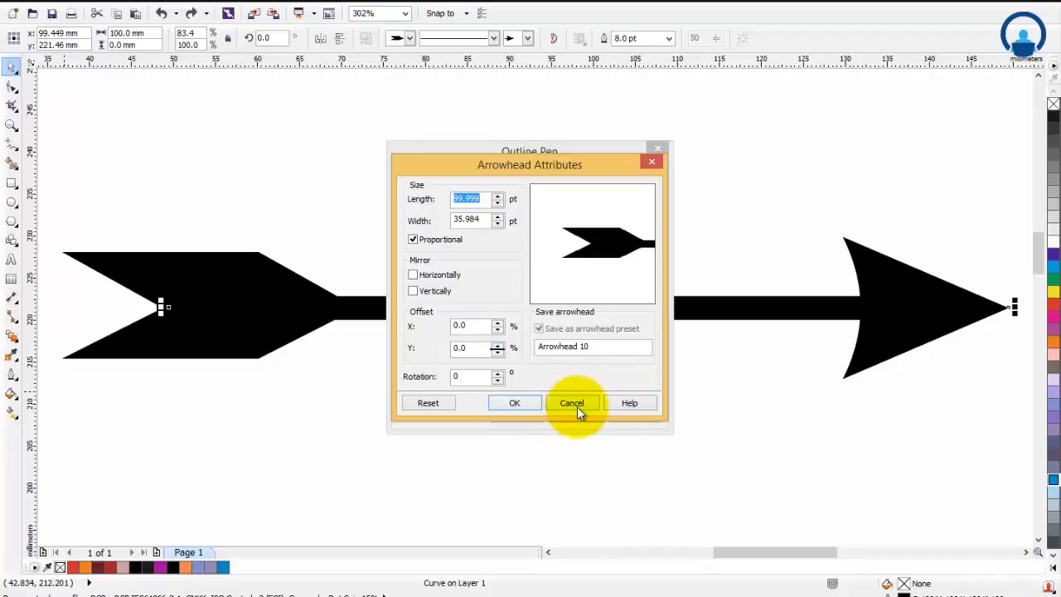
Leave the arrowhead attributes unmodified and browse the available start arrowhead presets for the line's outline.
{"action": "left_click", "coordinate": [578, 412]}
{"action": "left_click", "coordinate": [603, 195]}
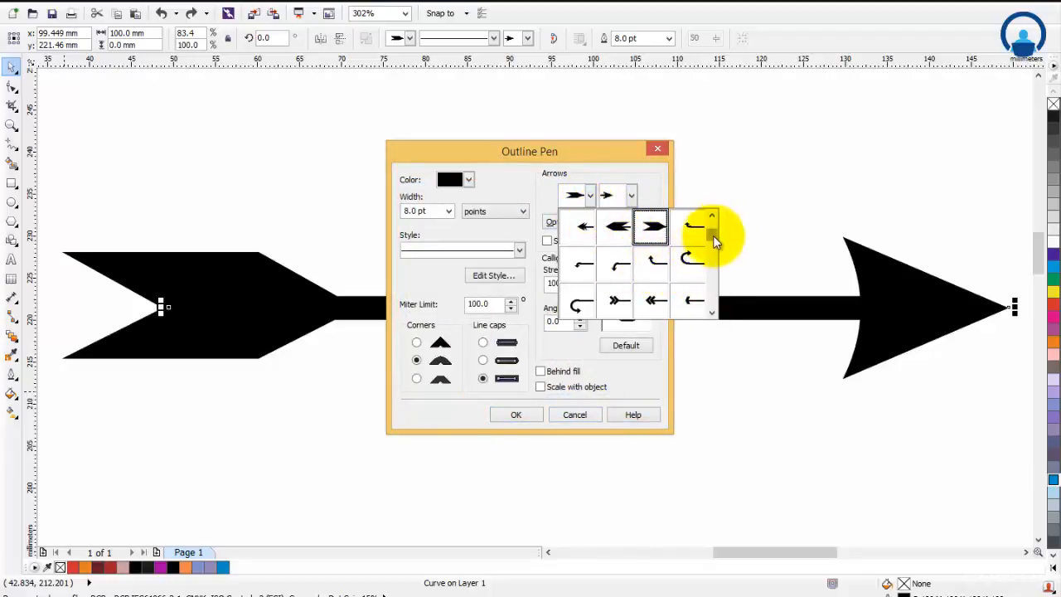
{"action": "left_click_drag", "start_coordinate": [714, 241], "coordinate": [717, 300]}
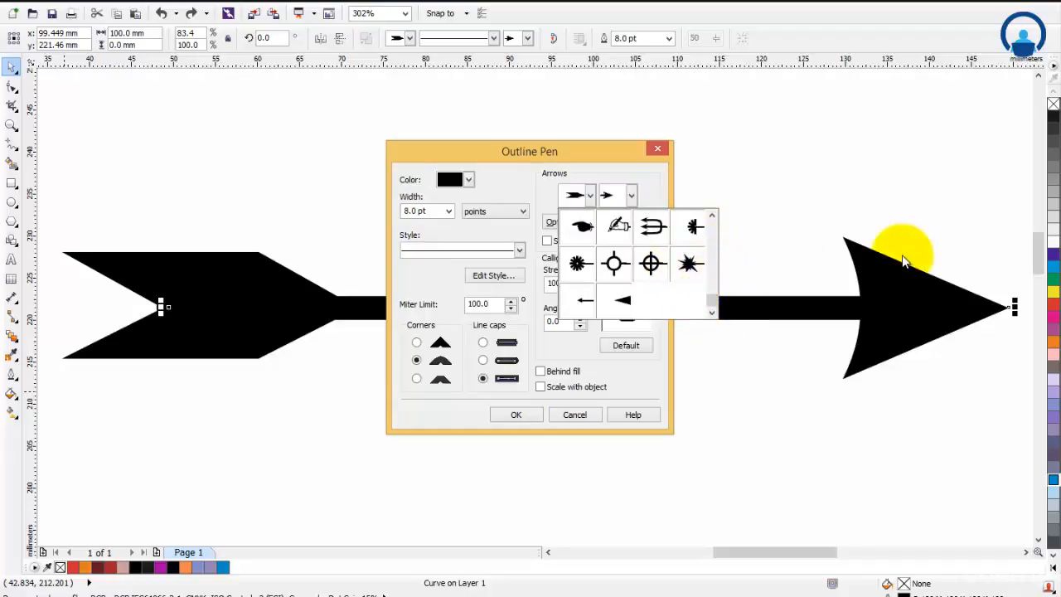
{"action": "left_click", "coordinate": [622, 153]}
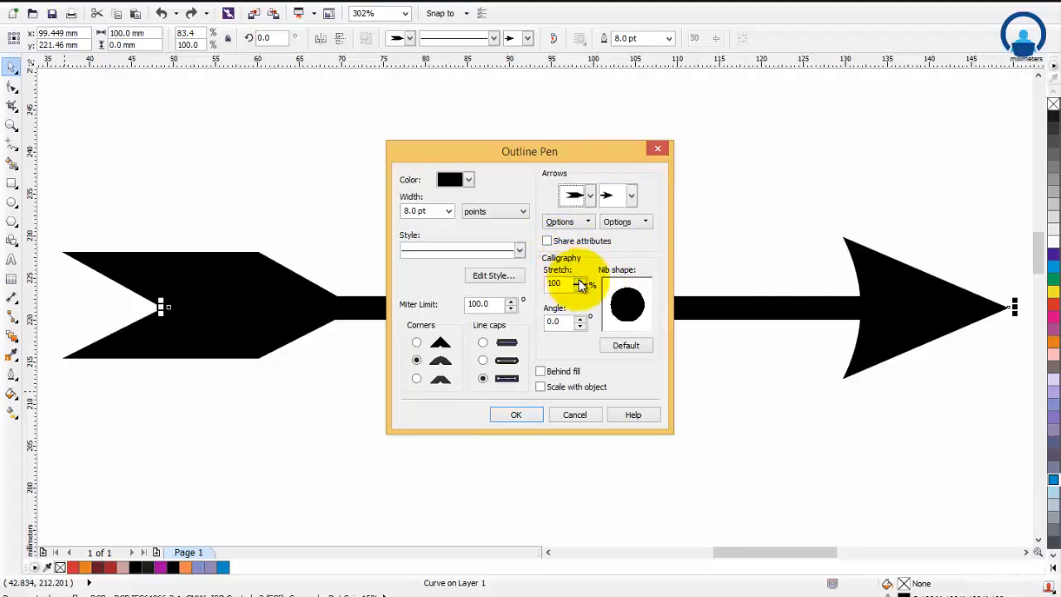
{"action": "left_click", "coordinate": [517, 417]}
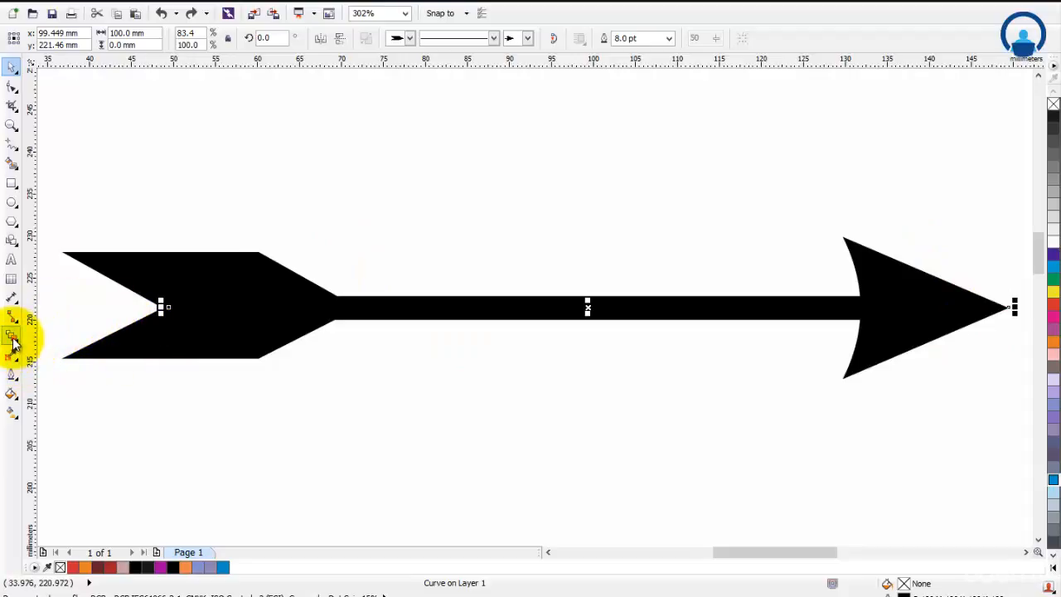
Try a calligraphic nib angle of 50° on the arrow-tipped line's outline.
{"action": "left_click", "coordinate": [13, 340]}
{"action": "left_click", "coordinate": [12, 373]}
{"action": "left_click", "coordinate": [69, 373]}
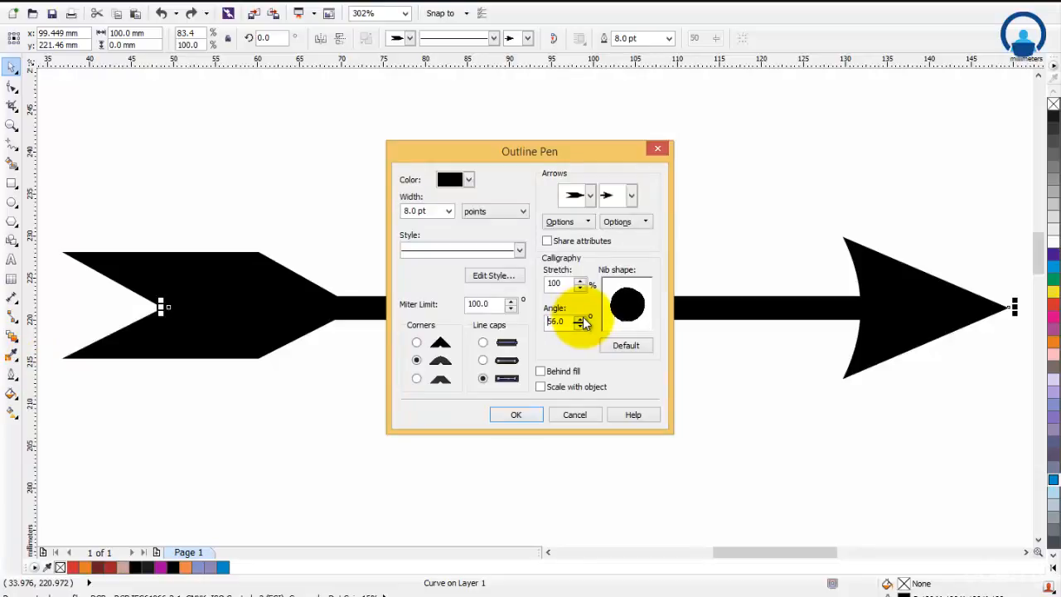
{"action": "left_click", "coordinate": [581, 319]}
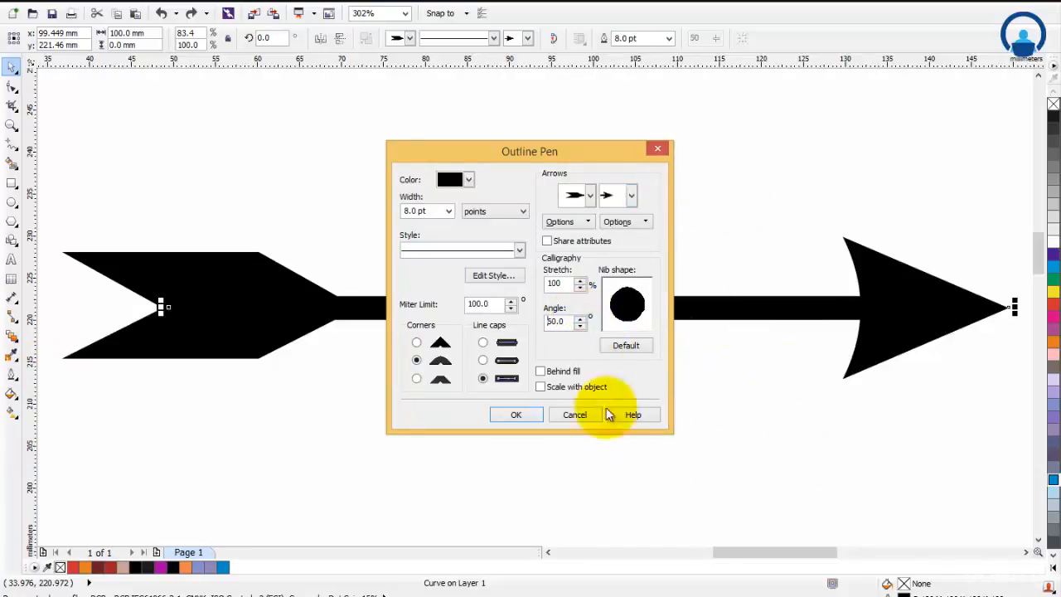
{"action": "left_click", "coordinate": [517, 416]}
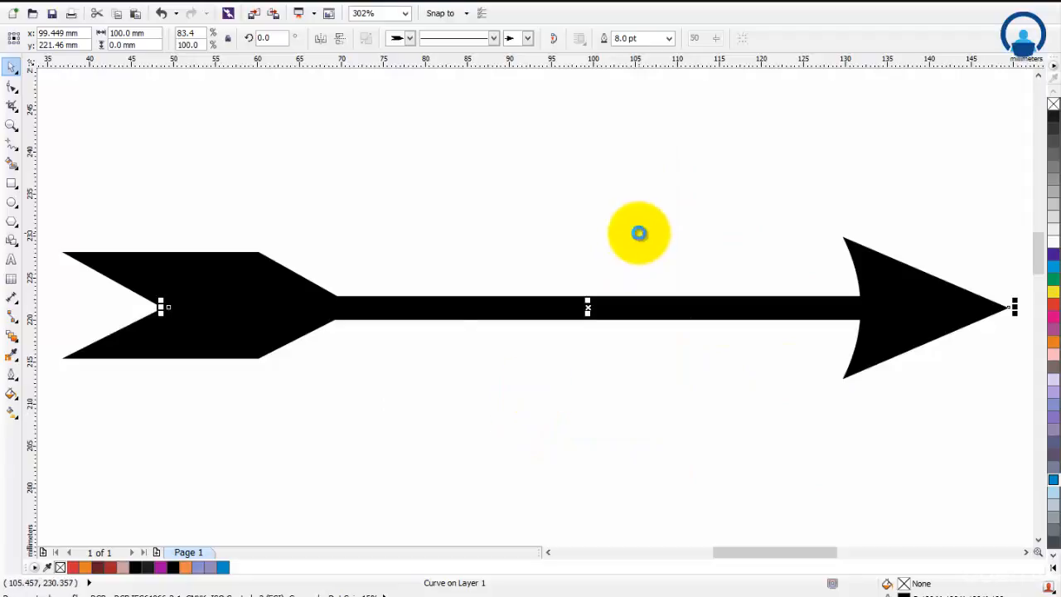
{"action": "key", "text": "ctrl+z"}
Reset the line's calligraphic nib to its defaults and remove both the start and end arrowheads from its outline.
{"action": "key", "text": "F12"}
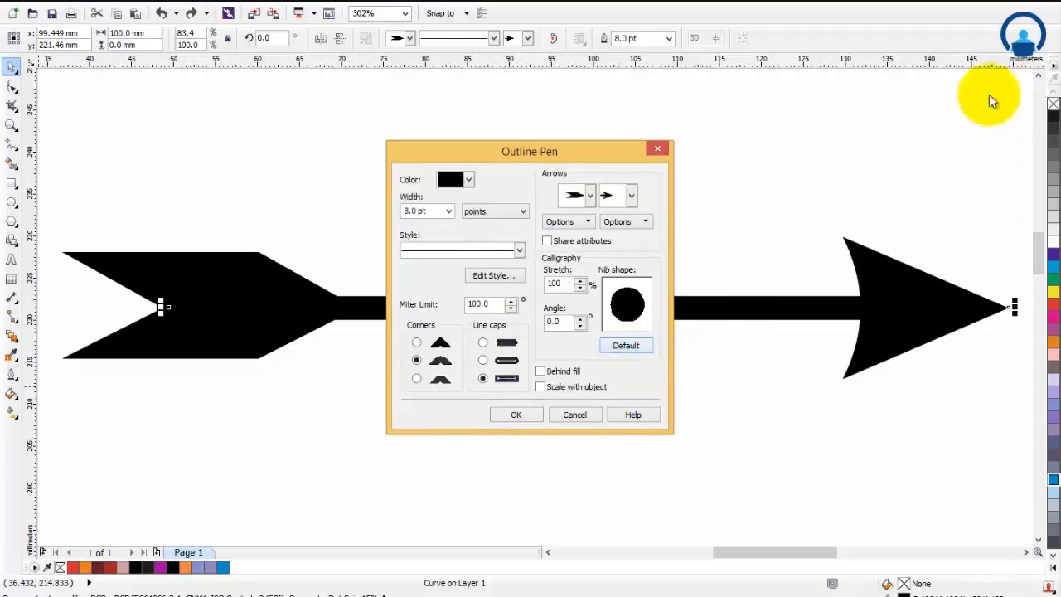
{"action": "left_click", "coordinate": [572, 203]}
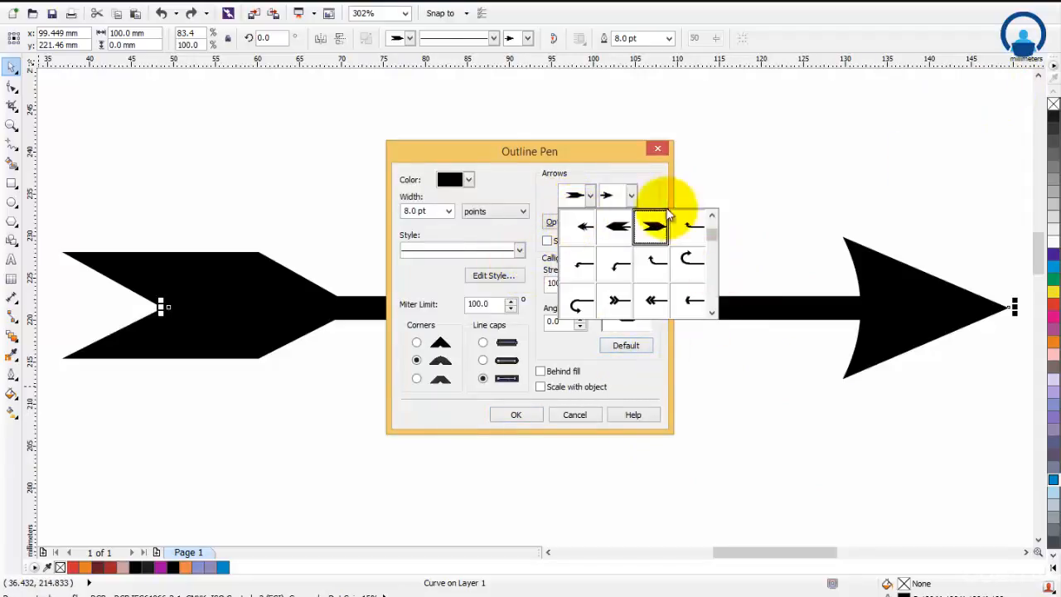
{"action": "left_click", "coordinate": [611, 217]}
{"action": "left_click", "coordinate": [576, 222]}
{"action": "left_click", "coordinate": [578, 240]}
{"action": "left_click", "coordinate": [617, 221]}
{"action": "left_click", "coordinate": [622, 239]}
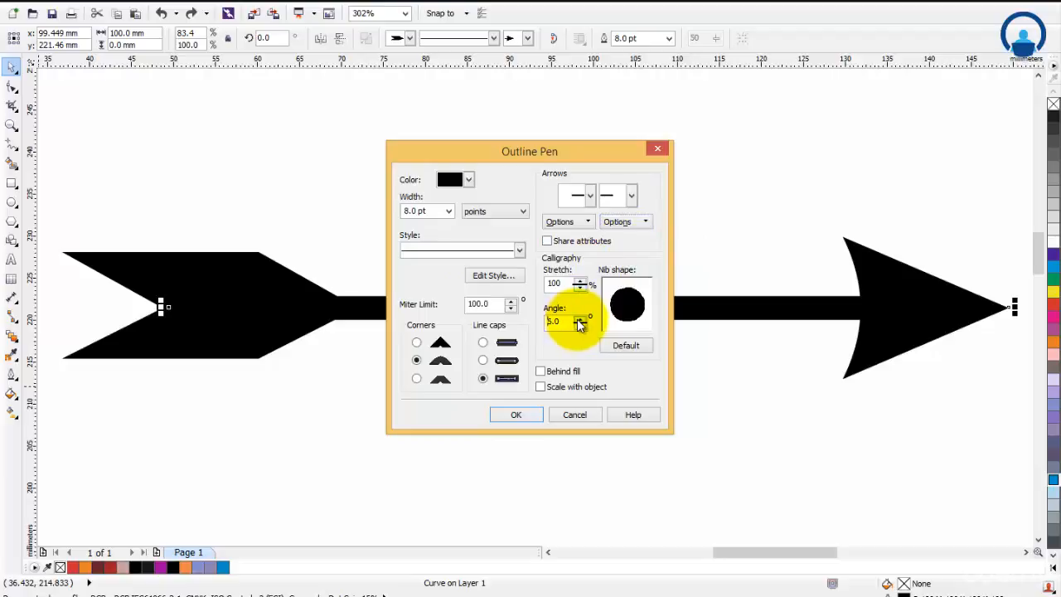
Give the line's outline sharp mitered corners and a calligraphic nib angle of 48°, and apply the outline settings.
{"action": "left_click", "coordinate": [579, 320]}
{"action": "left_click", "coordinate": [416, 342]}
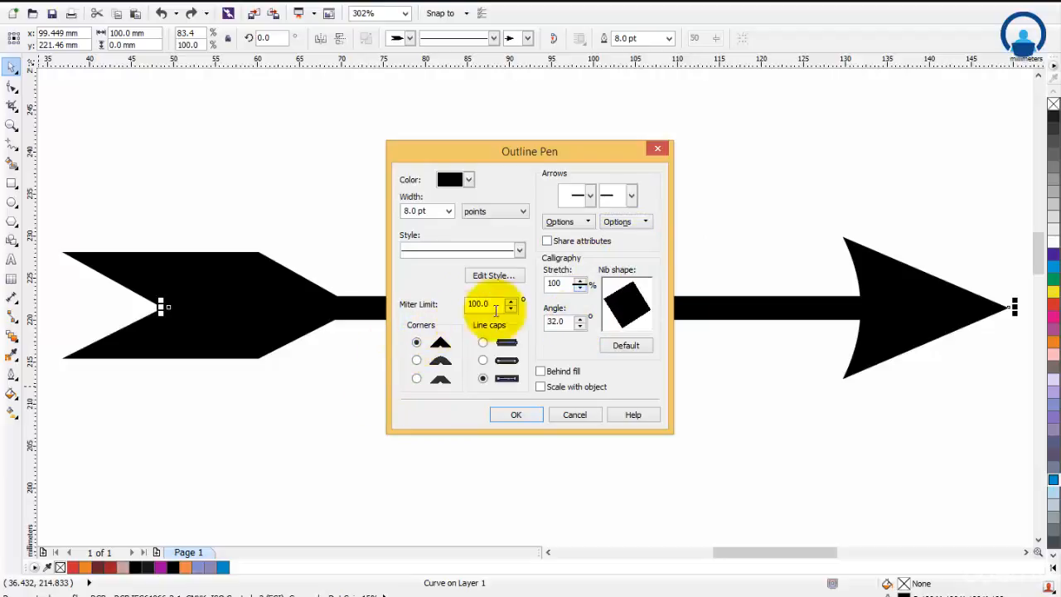
{"action": "left_click", "coordinate": [581, 322]}
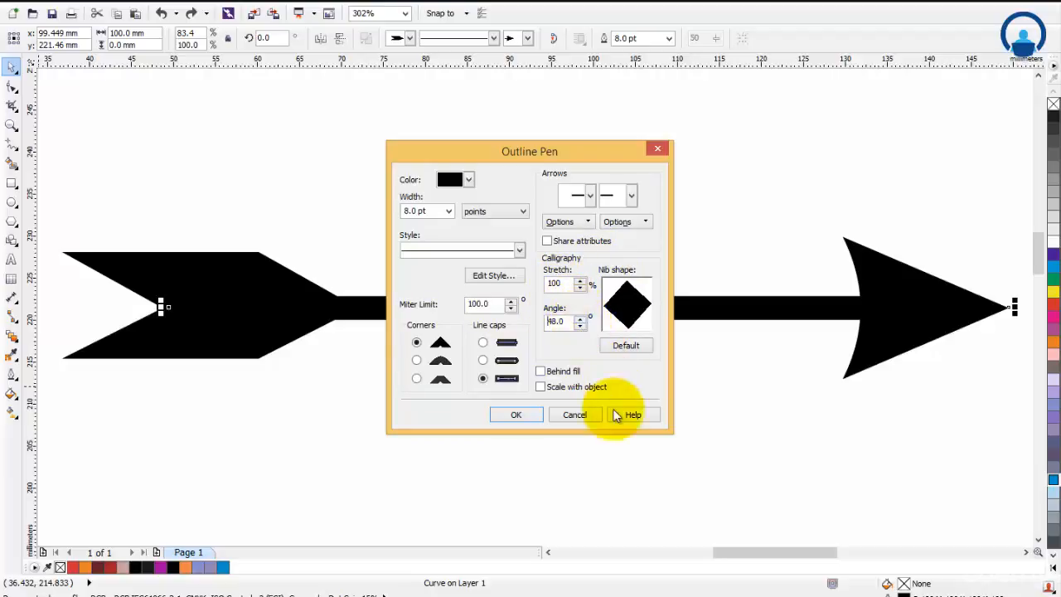
{"action": "left_click", "coordinate": [518, 416]}
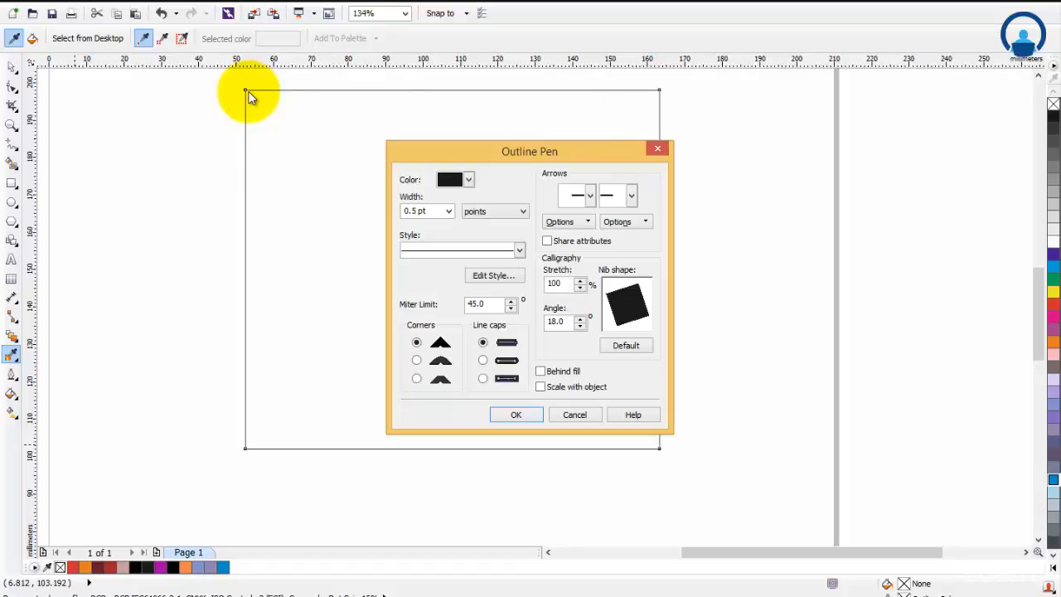
Reset the rectangle outline's calligraphic nib to default and set the outline width to 4 pt.
{"action": "left_click", "coordinate": [575, 417]}
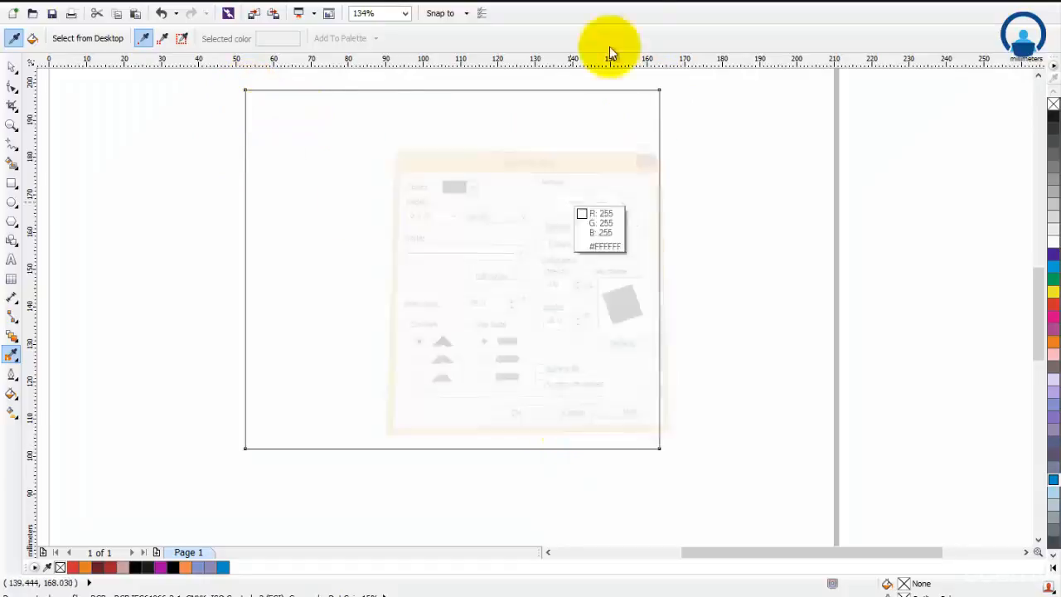
{"action": "scroll", "coordinate": [651, 82], "scroll_direction": "up", "scroll_amount": 6}
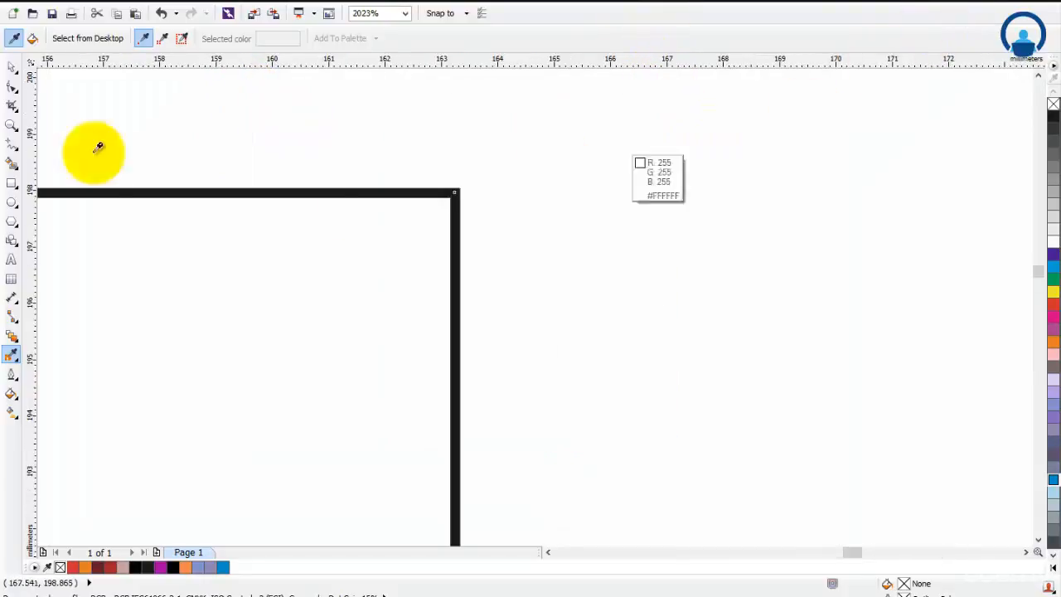
{"action": "left_click", "coordinate": [12, 66]}
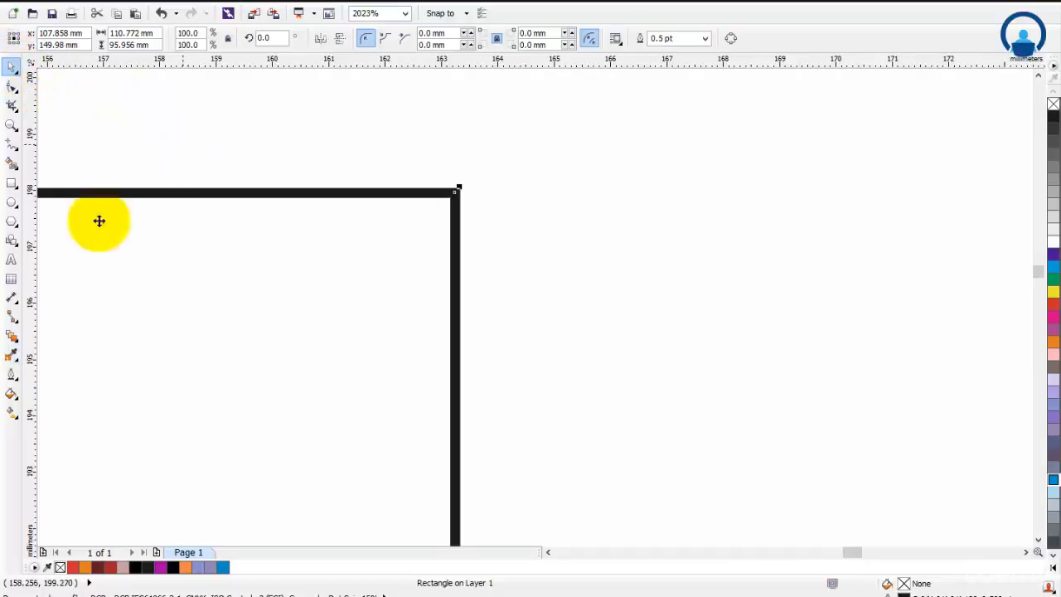
{"action": "left_click", "coordinate": [12, 337]}
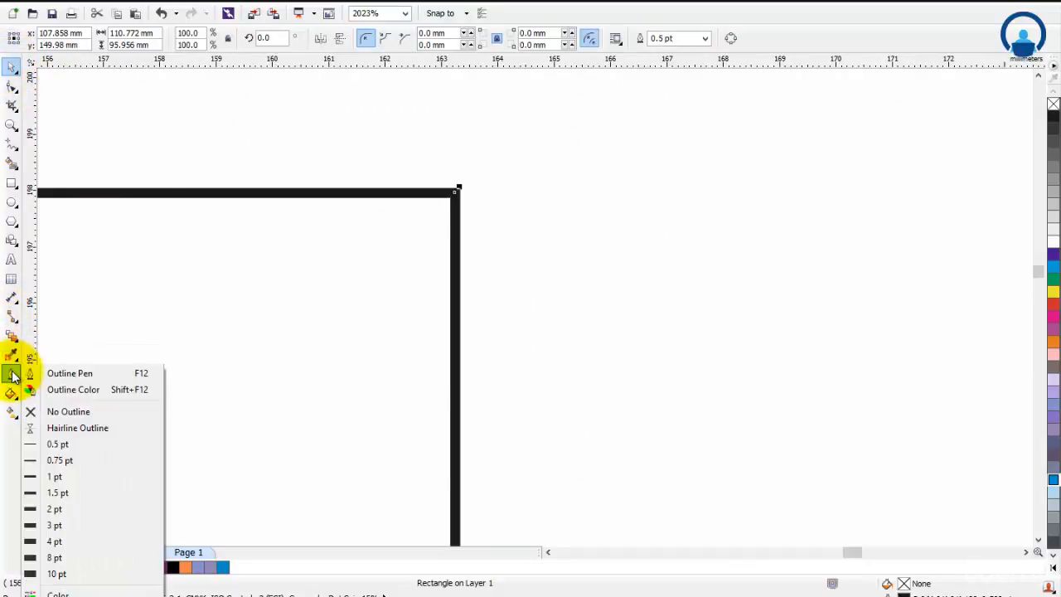
{"action": "left_click", "coordinate": [42, 373]}
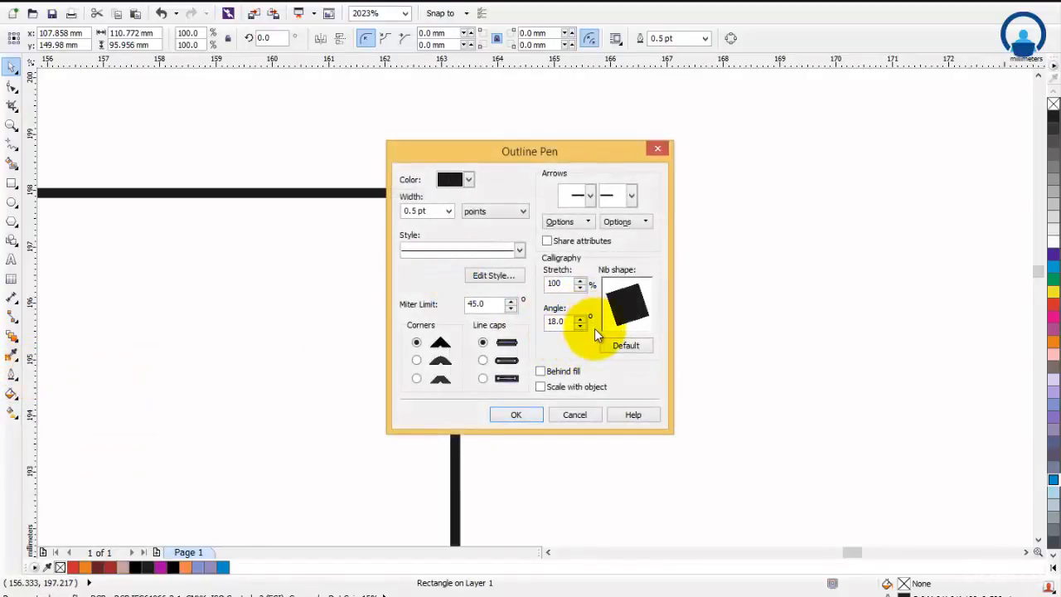
{"action": "left_click", "coordinate": [639, 345]}
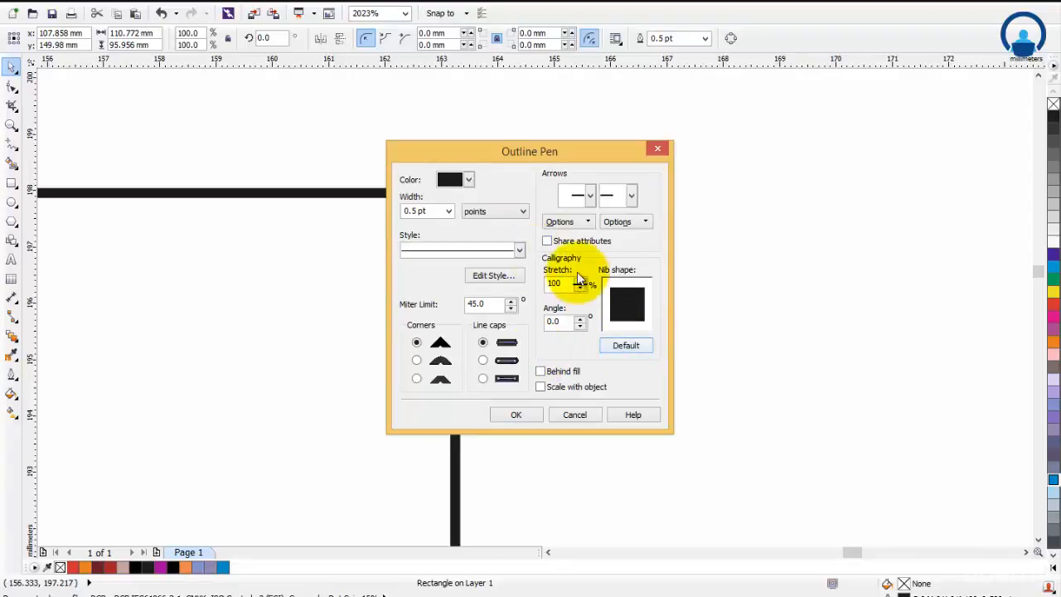
{"action": "left_click_drag", "start_coordinate": [614, 151], "coordinate": [821, 113]}
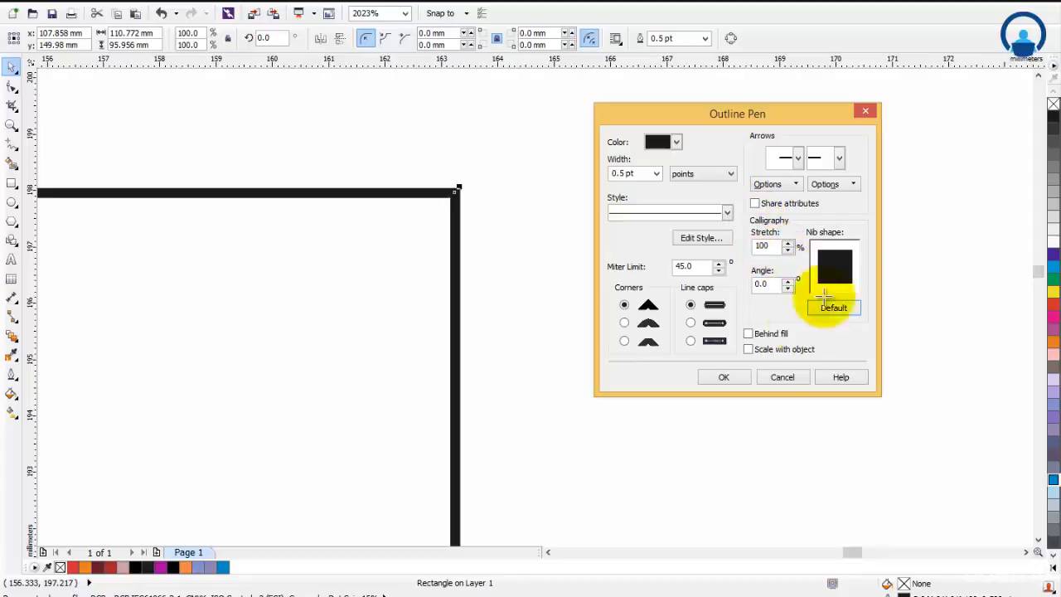
{"action": "key", "text": "Return"}
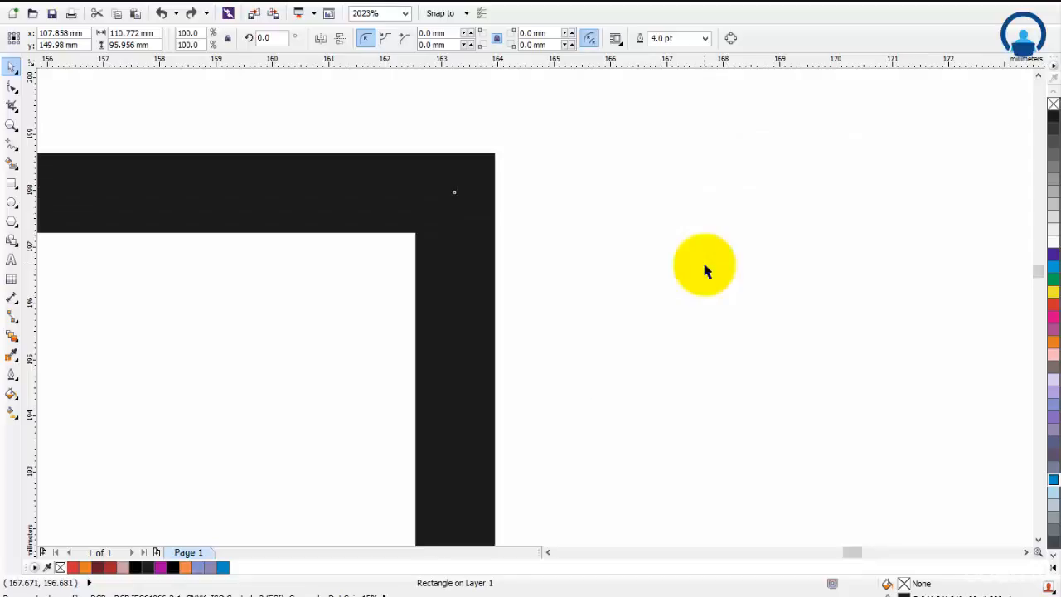
{"action": "left_click", "coordinate": [703, 267]}
{"action": "left_click", "coordinate": [12, 371]}
{"action": "left_click", "coordinate": [34, 374]}
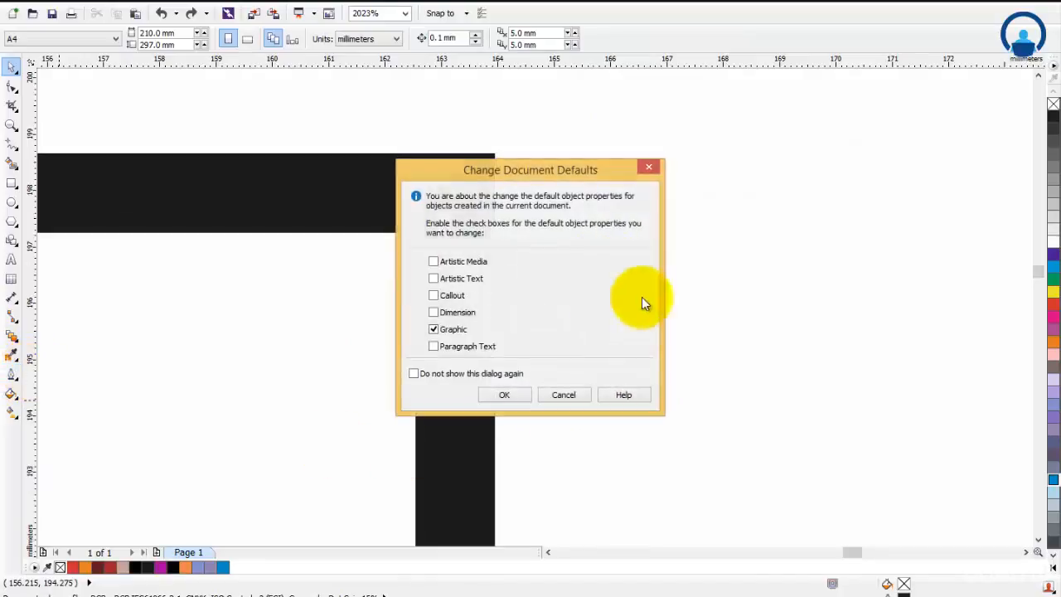
{"action": "left_click", "coordinate": [564, 391]}
Review the rectangle's Outline Pen settings beside its thick corner, leaving them unmodified.
{"action": "left_click", "coordinate": [462, 230]}
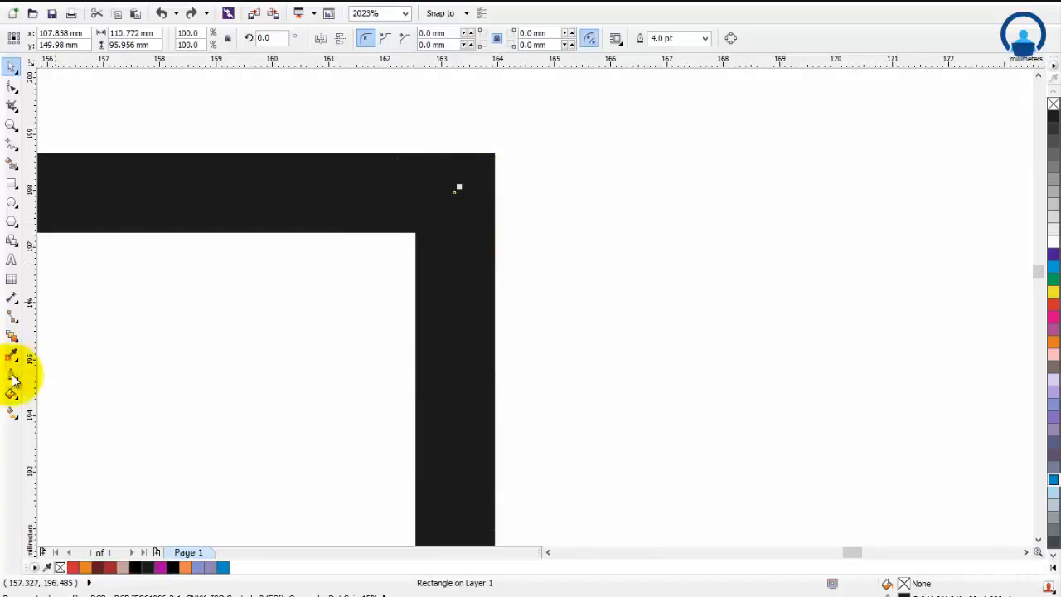
{"action": "left_click", "coordinate": [11, 373]}
{"action": "left_click", "coordinate": [97, 391]}
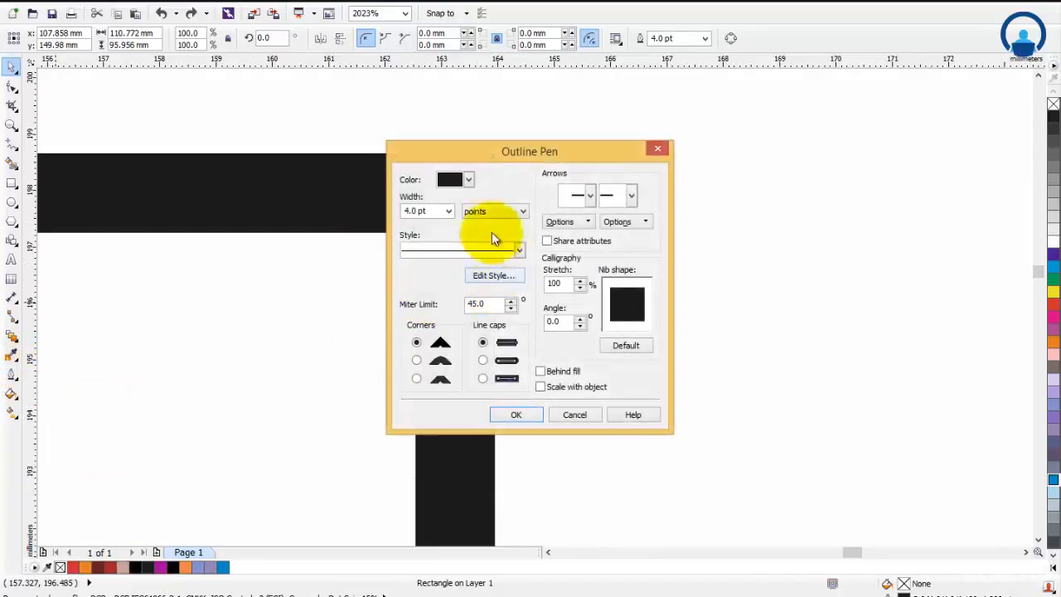
{"action": "left_click_drag", "start_coordinate": [582, 157], "coordinate": [777, 145]}
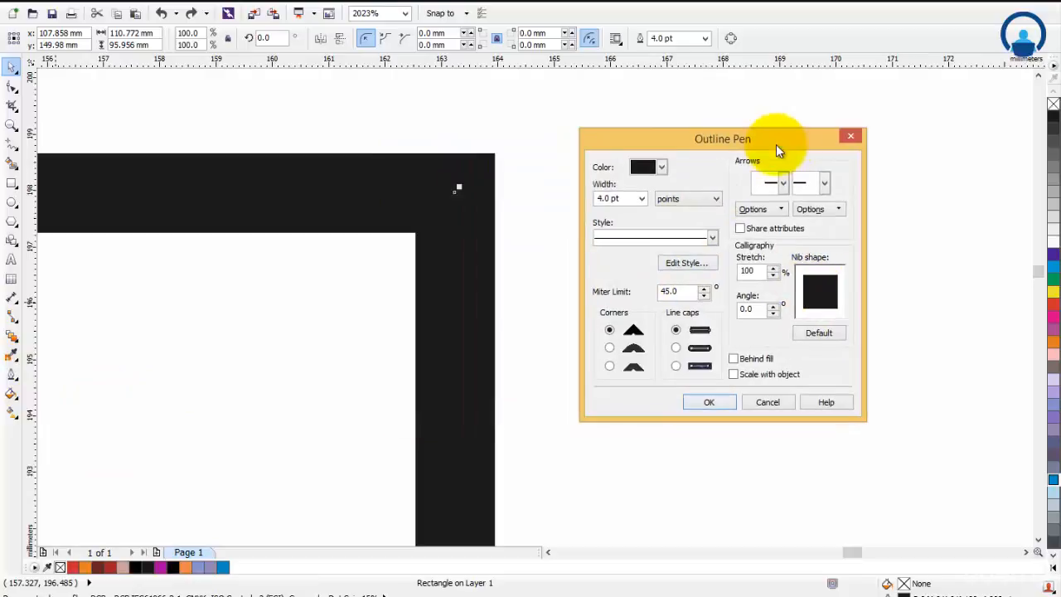
{"action": "key", "text": "Escape"}
{"action": "key", "text": "Escape"}
Delete the thick horizontal line above the rectangle.
{"action": "scroll", "coordinate": [727, 294], "scroll_direction": "down", "scroll_amount": 4}
{"action": "key", "text": "F4"}
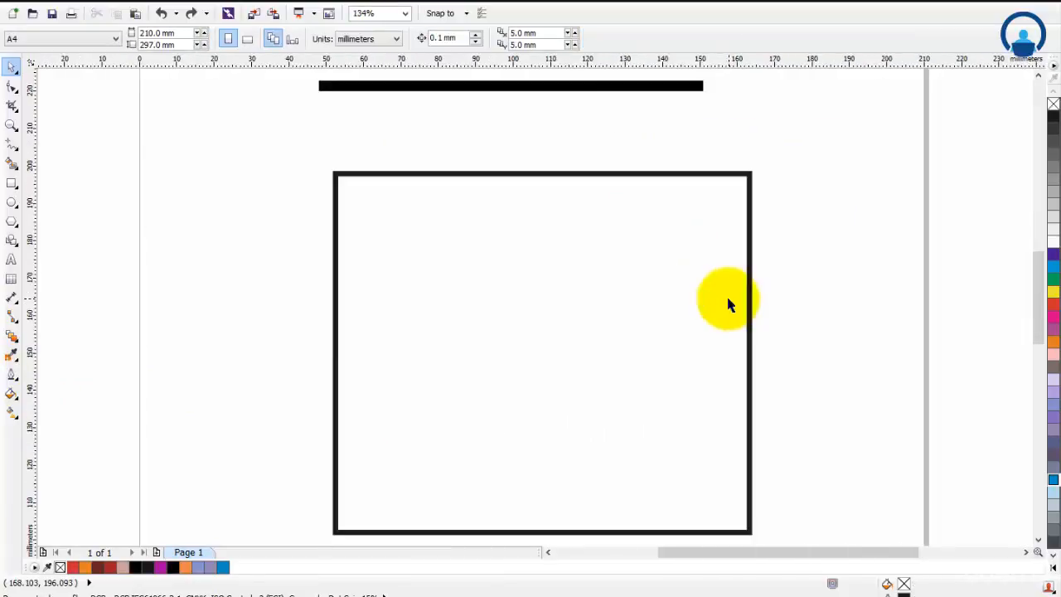
{"action": "left_click", "coordinate": [363, 176]}
{"action": "left_click", "coordinate": [522, 87]}
{"action": "key", "text": "Delete"}
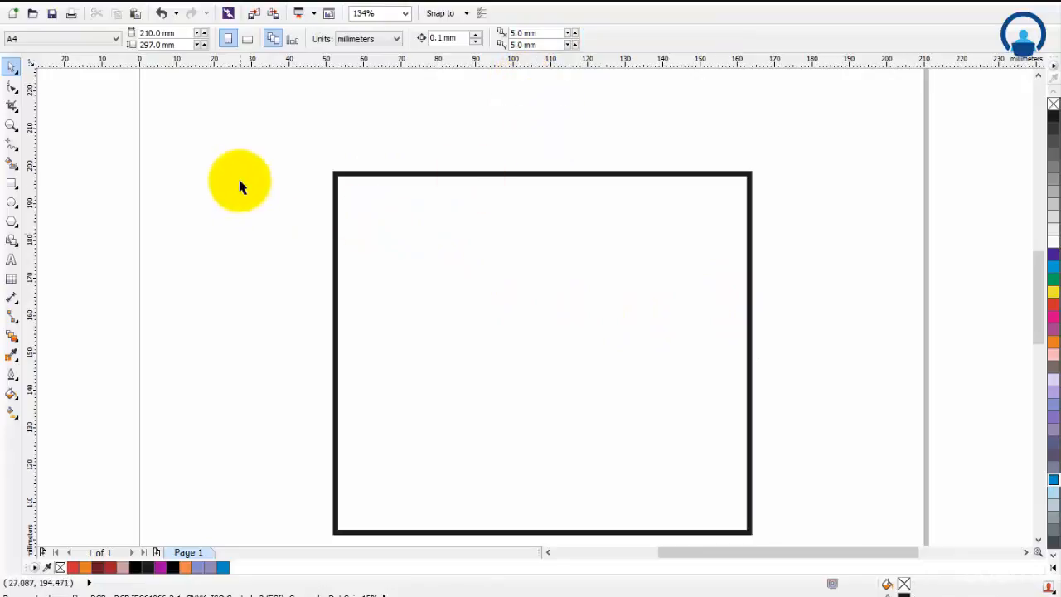
{"action": "left_click_drag", "start_coordinate": [301, 149], "coordinate": [799, 502]}
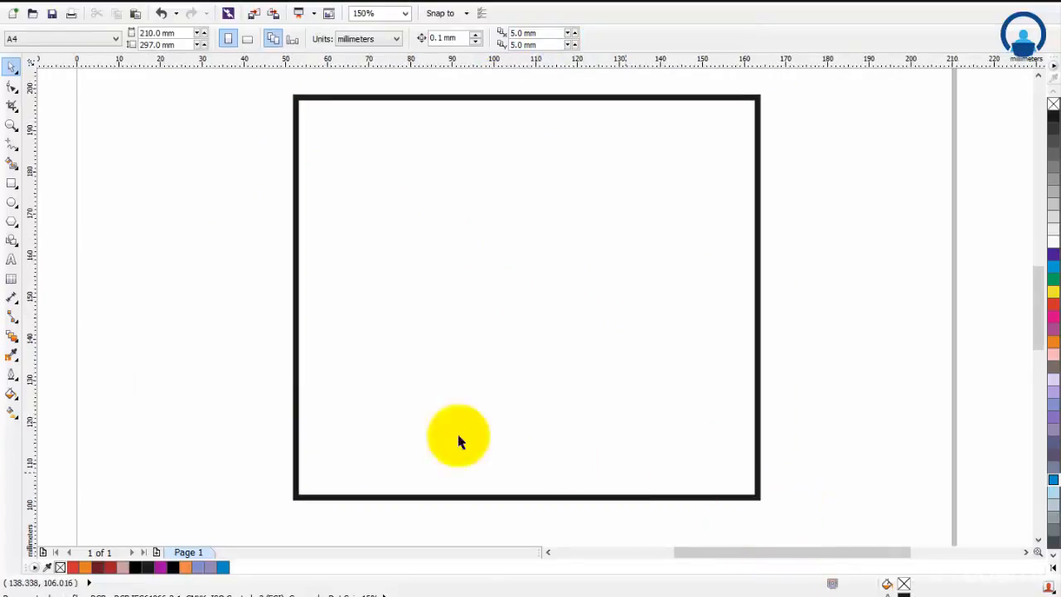
{"action": "left_click", "coordinate": [11, 375]}
{"action": "left_click", "coordinate": [50, 372]}
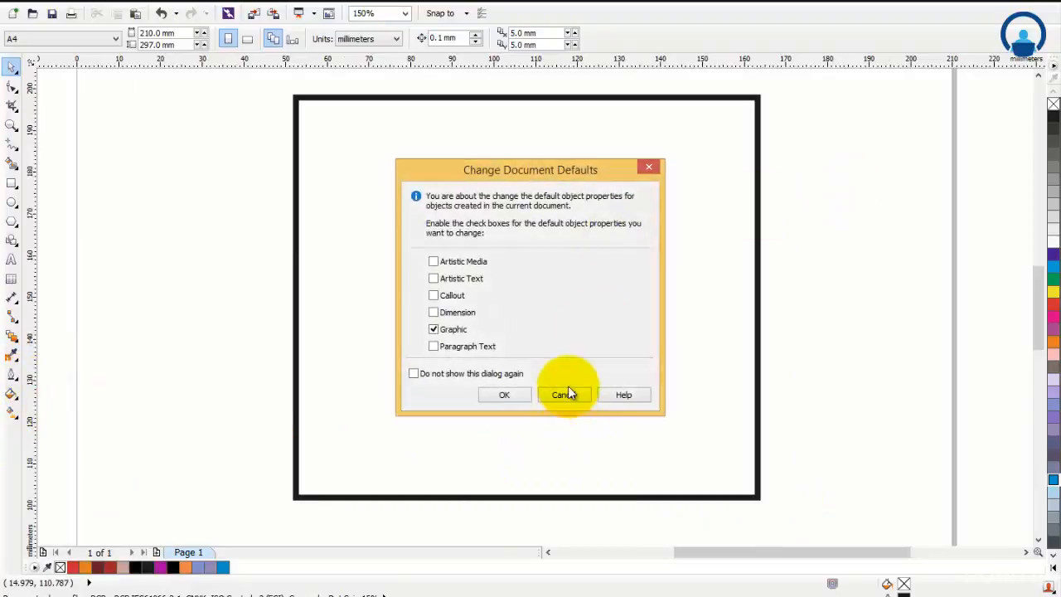
{"action": "left_click", "coordinate": [568, 394]}
Set the black rectangle's outline to 10 pt wide and magenta in the Outline Pen settings, and apply them.
{"action": "left_click", "coordinate": [758, 343]}
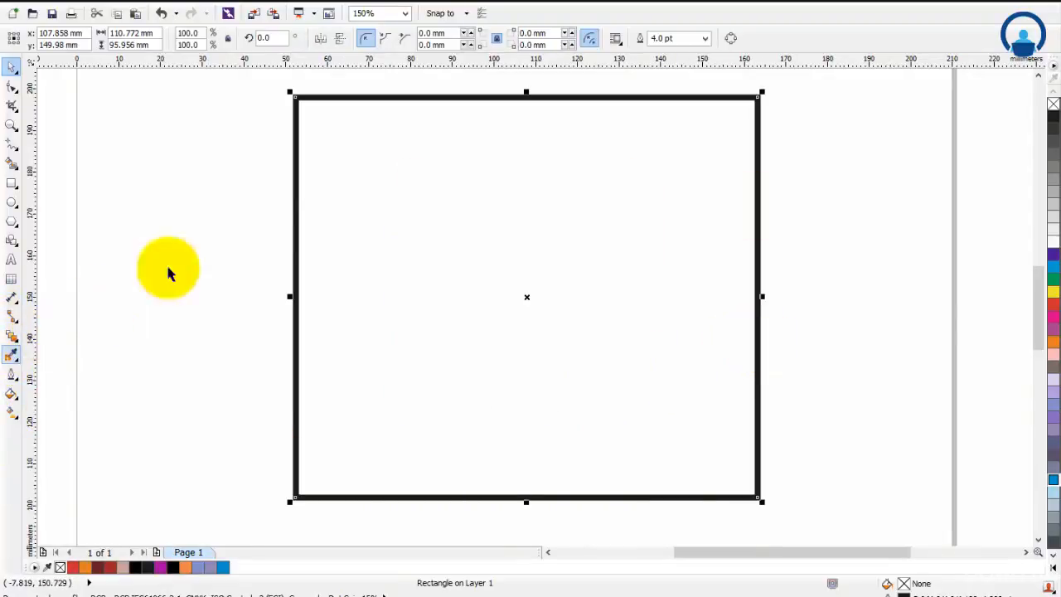
{"action": "left_click", "coordinate": [13, 358]}
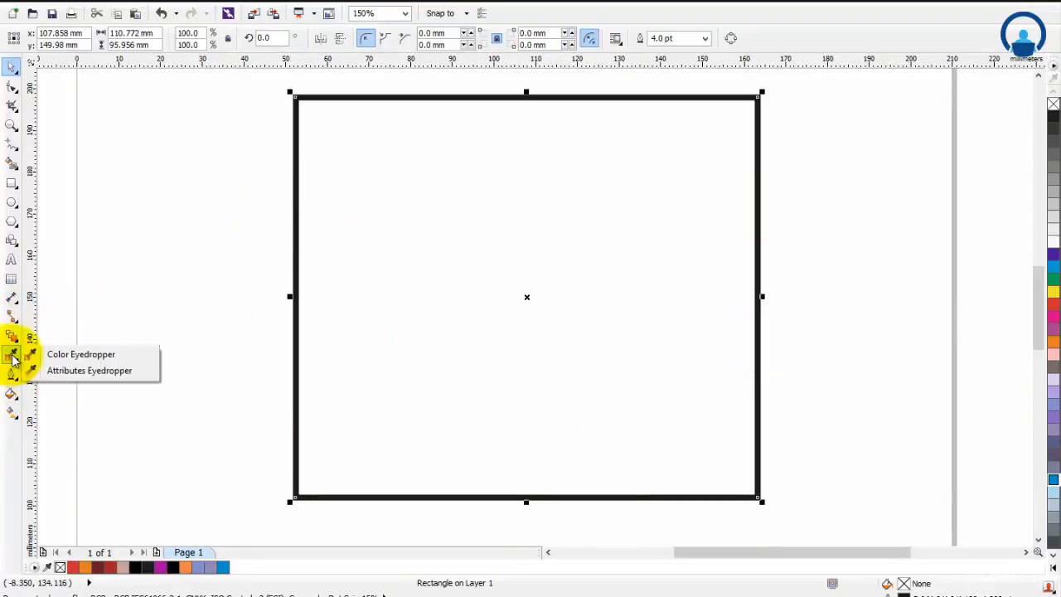
{"action": "left_click", "coordinate": [11, 373]}
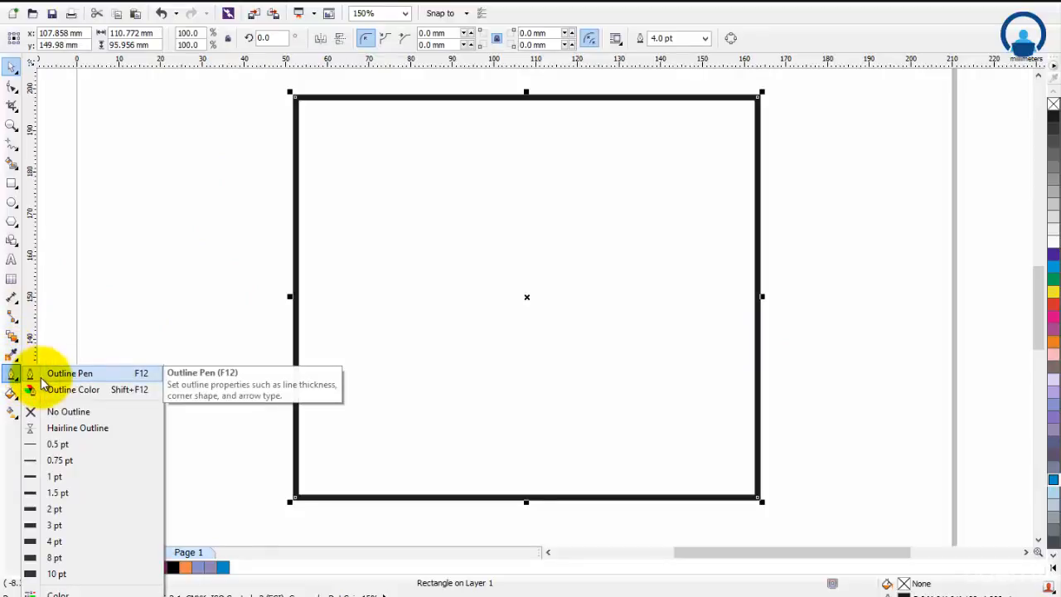
{"action": "left_click", "coordinate": [67, 374]}
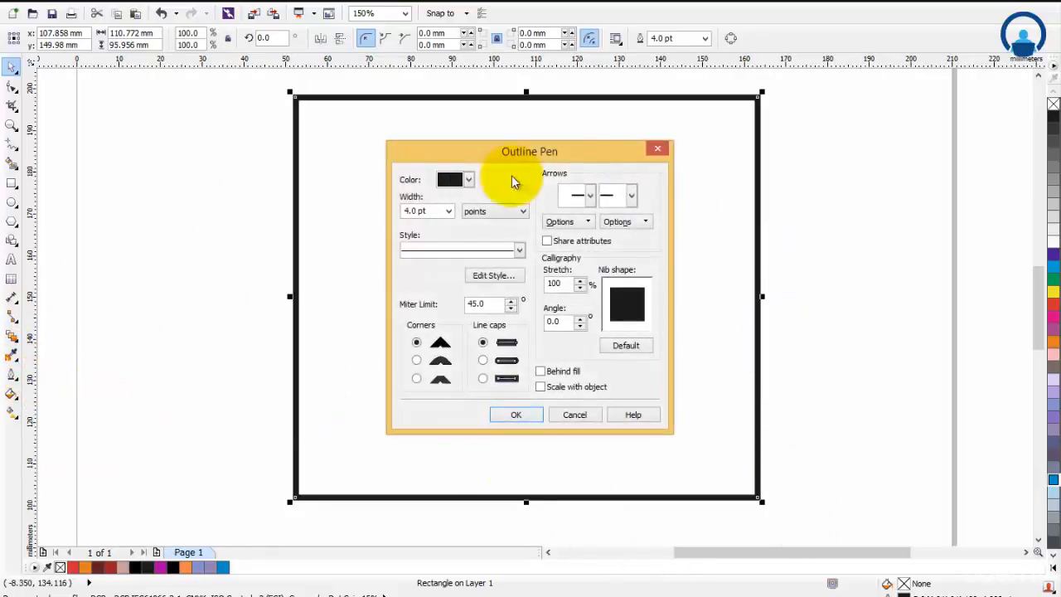
{"action": "left_click_drag", "start_coordinate": [582, 157], "coordinate": [248, 162]}
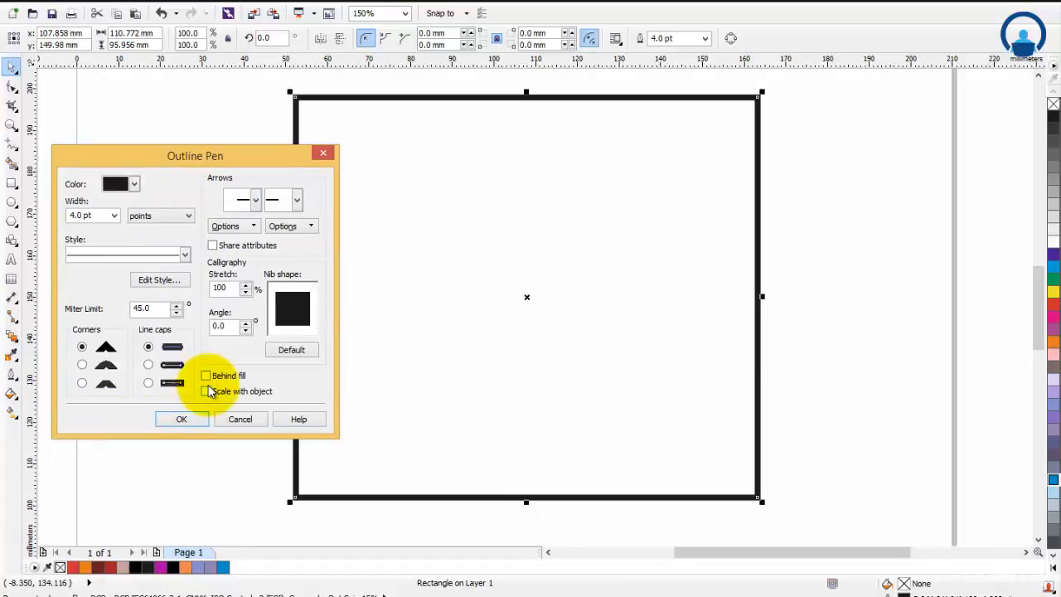
{"action": "left_click", "coordinate": [114, 216]}
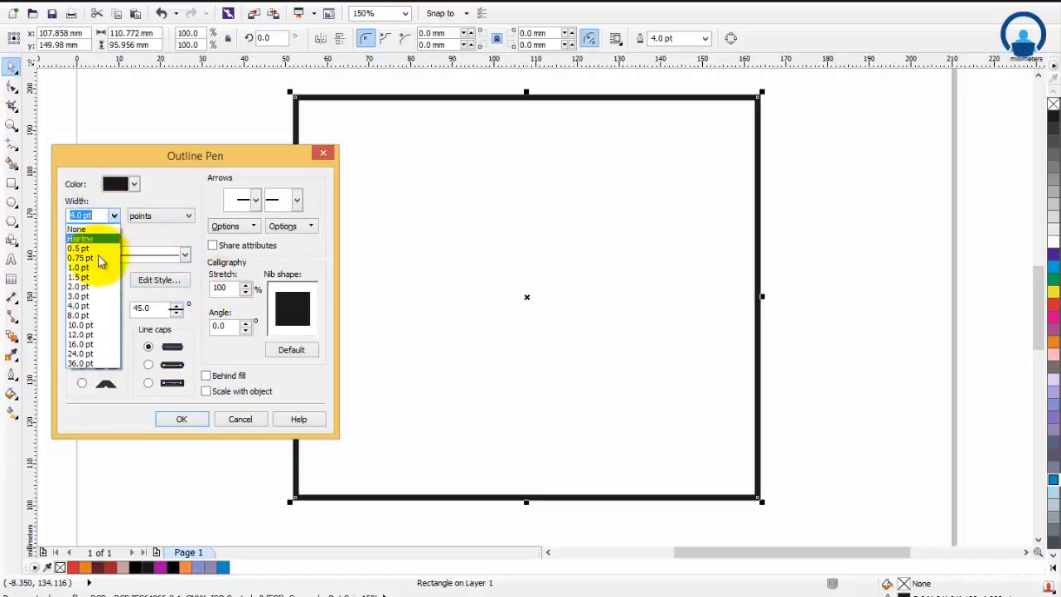
{"action": "left_click", "coordinate": [83, 327]}
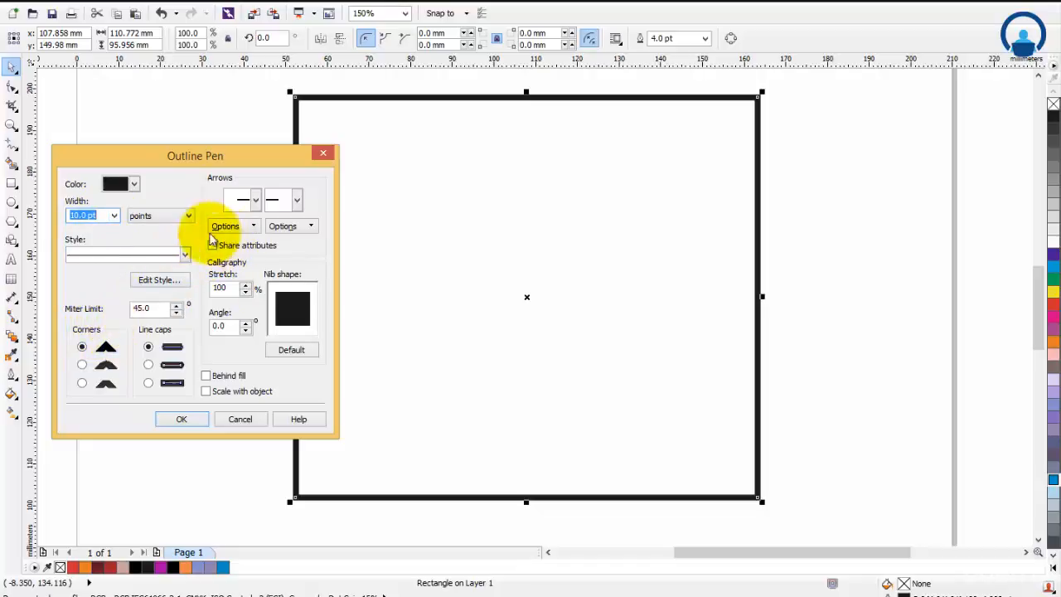
{"action": "left_click", "coordinate": [133, 186]}
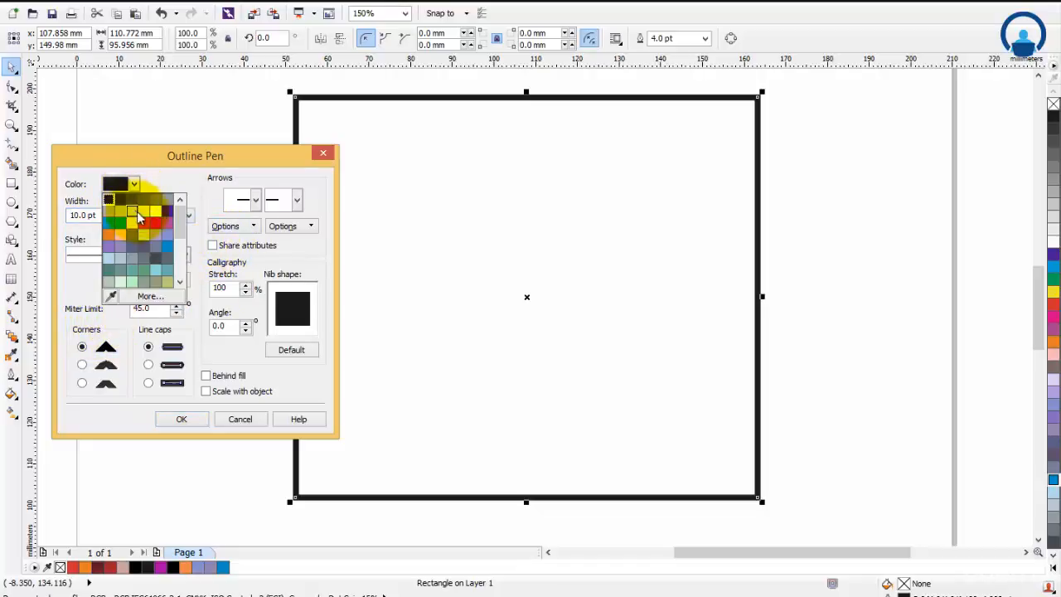
{"action": "left_click", "coordinate": [155, 222]}
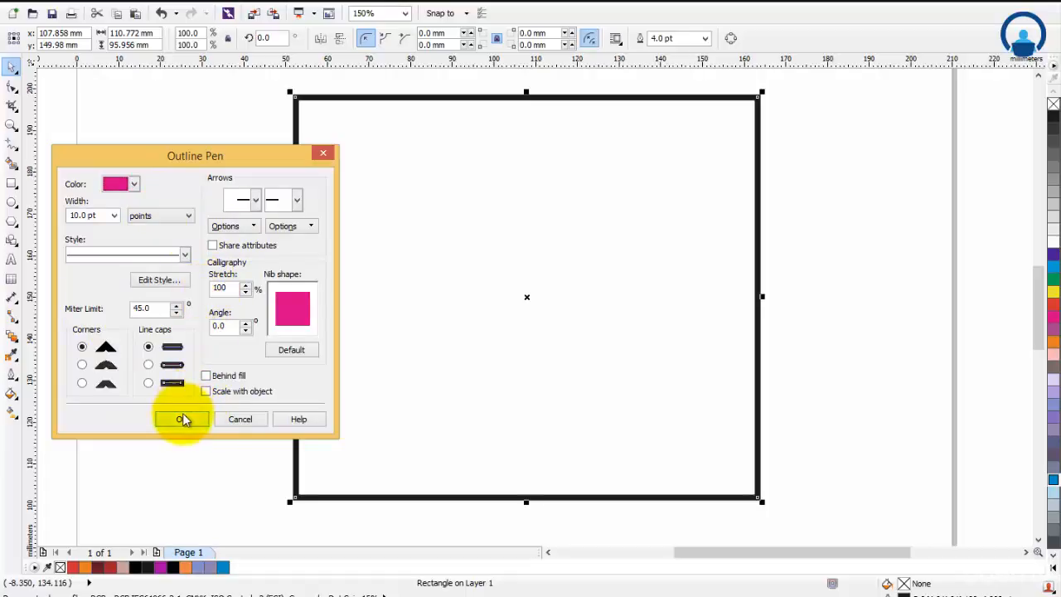
{"action": "left_click", "coordinate": [182, 419]}
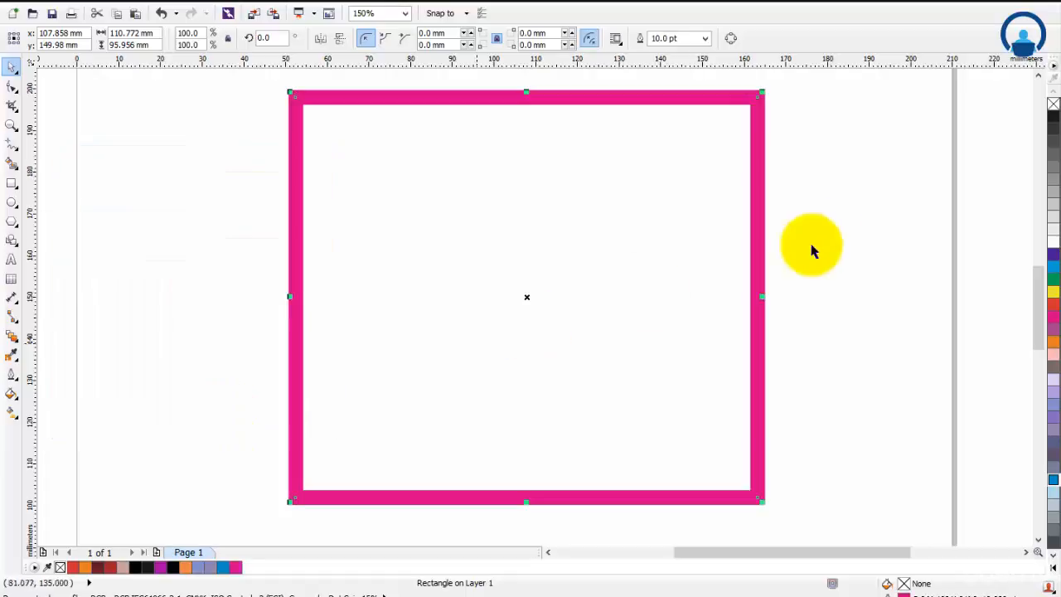
Fill the magenta-outlined rectangle with black and set its outline width to 16 pt.
{"action": "left_click", "coordinate": [1053, 116]}
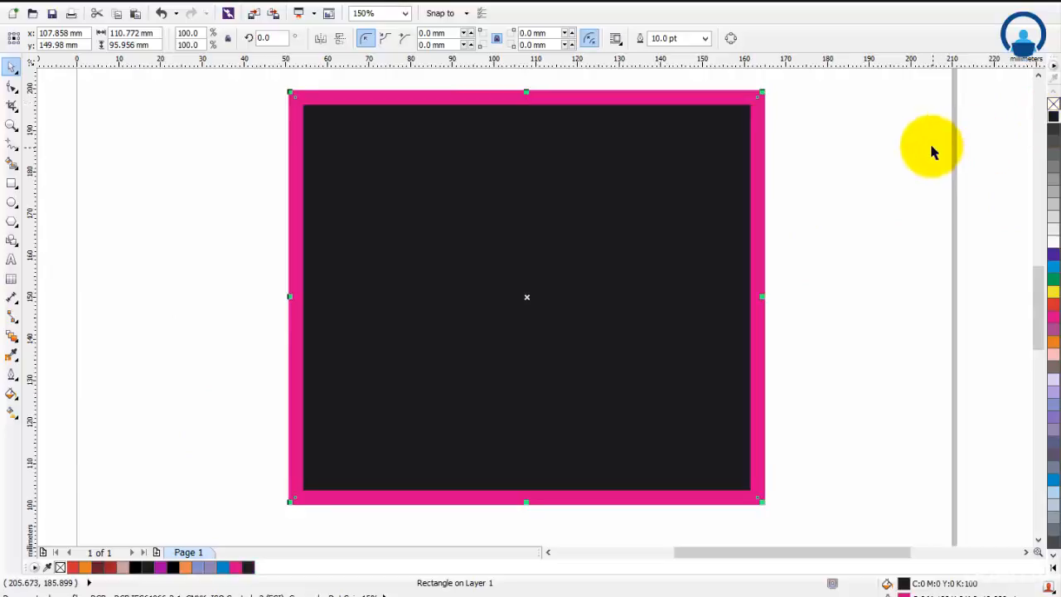
{"action": "left_click", "coordinate": [11, 395]}
{"action": "left_click", "coordinate": [41, 373]}
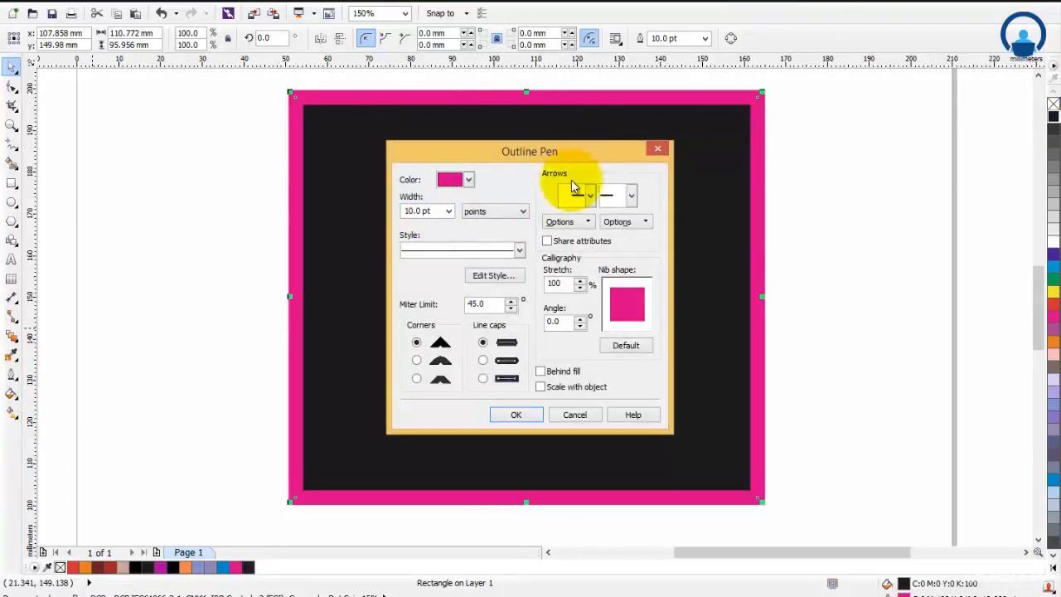
{"action": "left_click", "coordinate": [448, 210]}
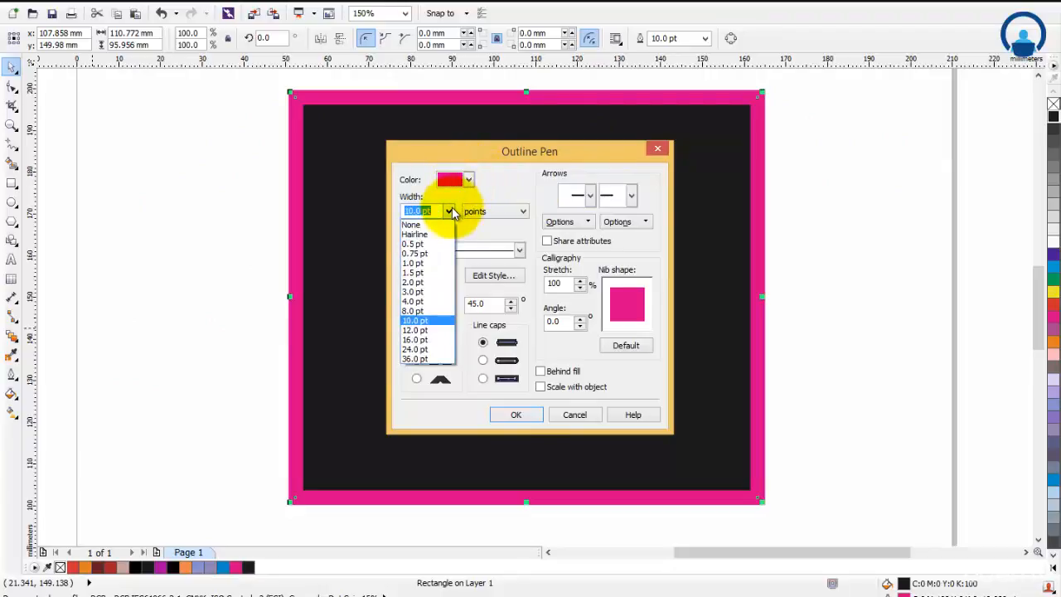
{"action": "left_click", "coordinate": [430, 340]}
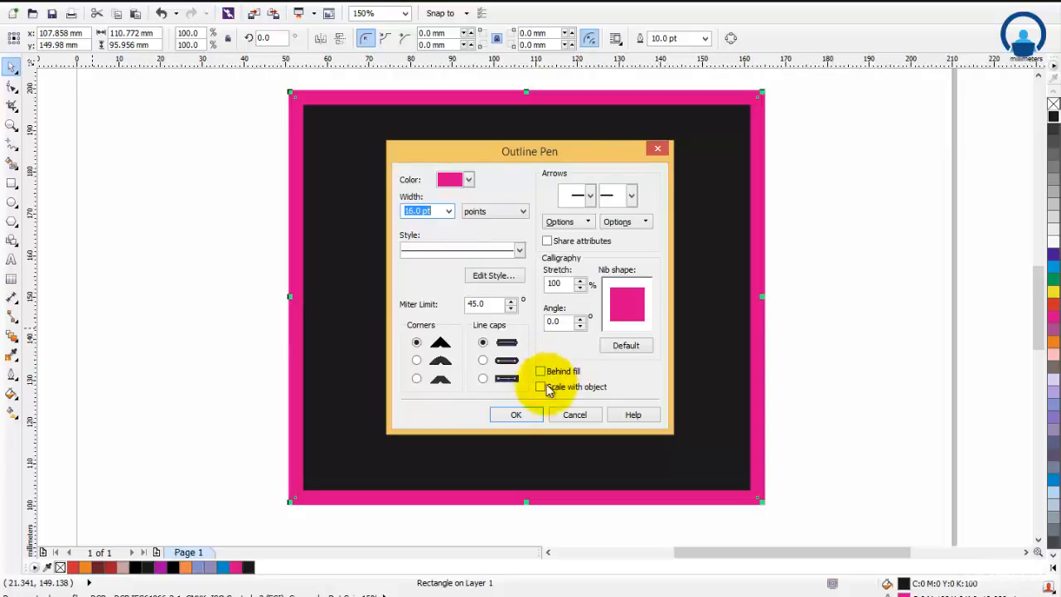
{"action": "left_click", "coordinate": [535, 416]}
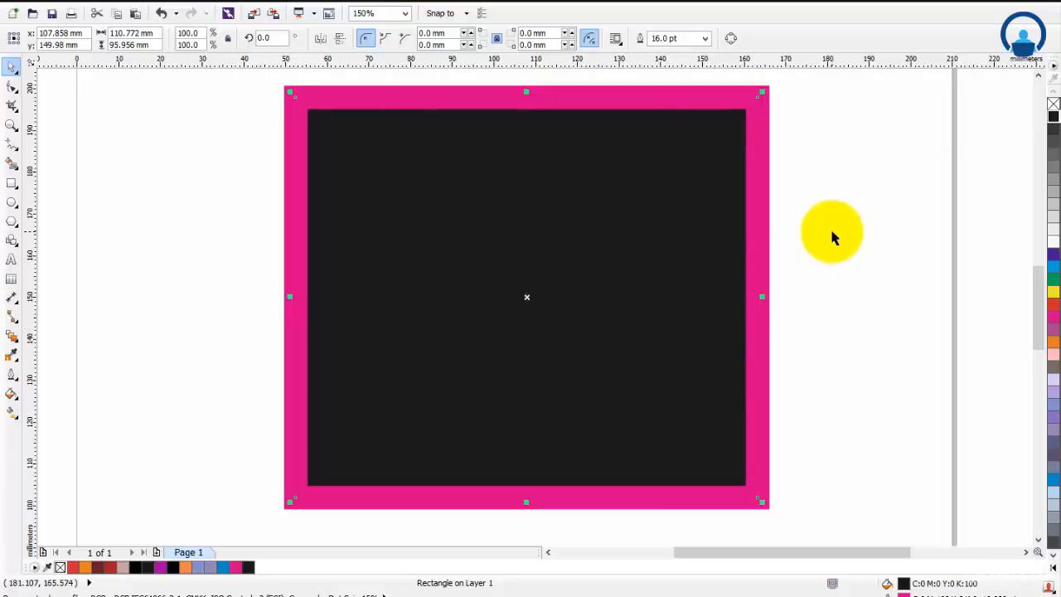
Place the magenta outline behind the rectangle's black fill using the Outline Pen's Behind fill option.
{"action": "left_click", "coordinate": [829, 227]}
{"action": "left_click", "coordinate": [606, 99]}
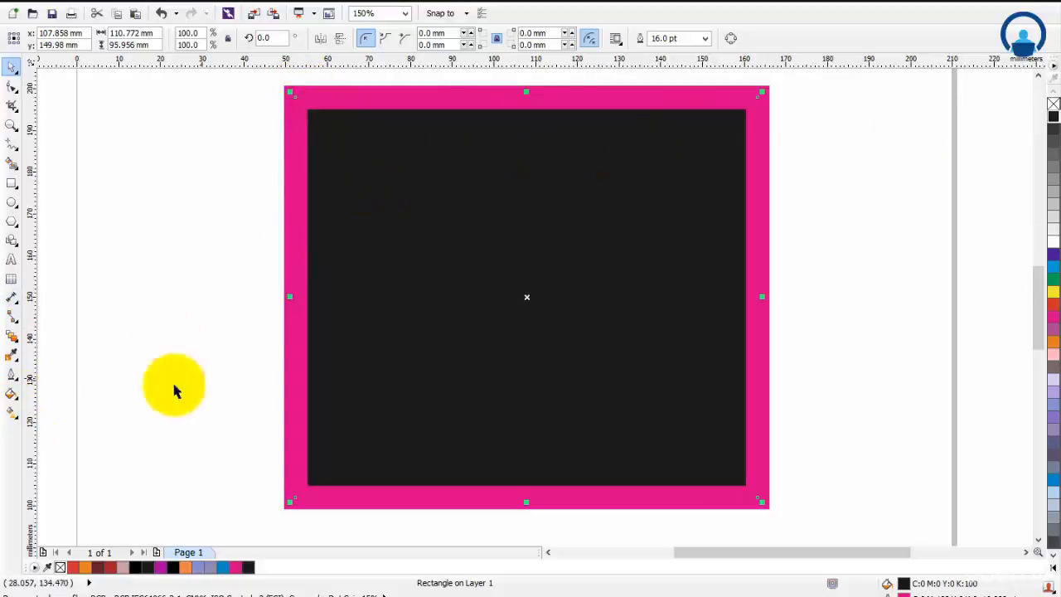
{"action": "left_click", "coordinate": [13, 379]}
{"action": "left_click", "coordinate": [31, 374]}
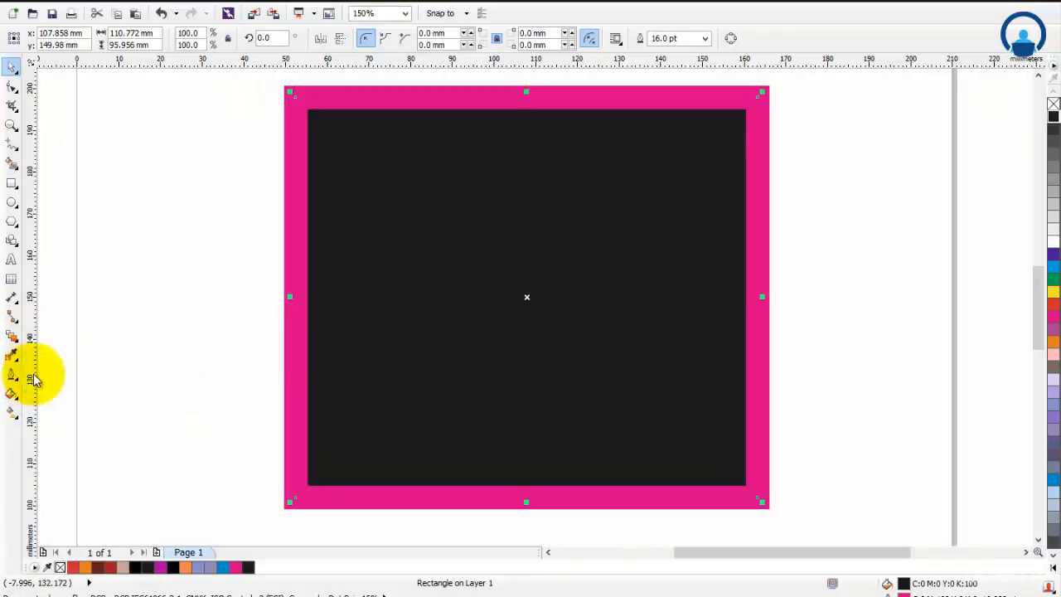
{"action": "left_click_drag", "start_coordinate": [588, 147], "coordinate": [826, 113]}
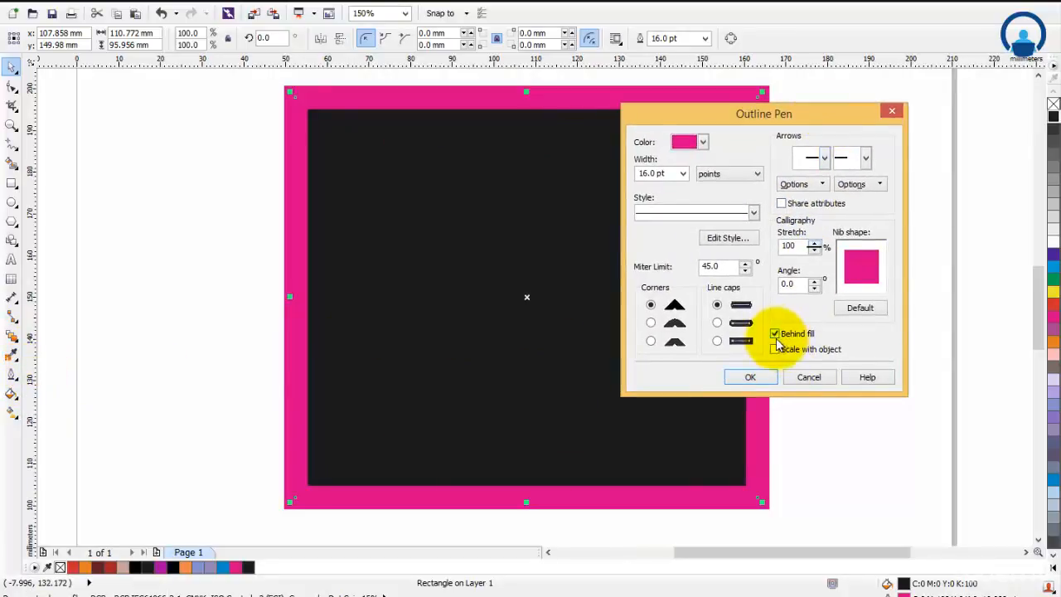
{"action": "left_click", "coordinate": [752, 378]}
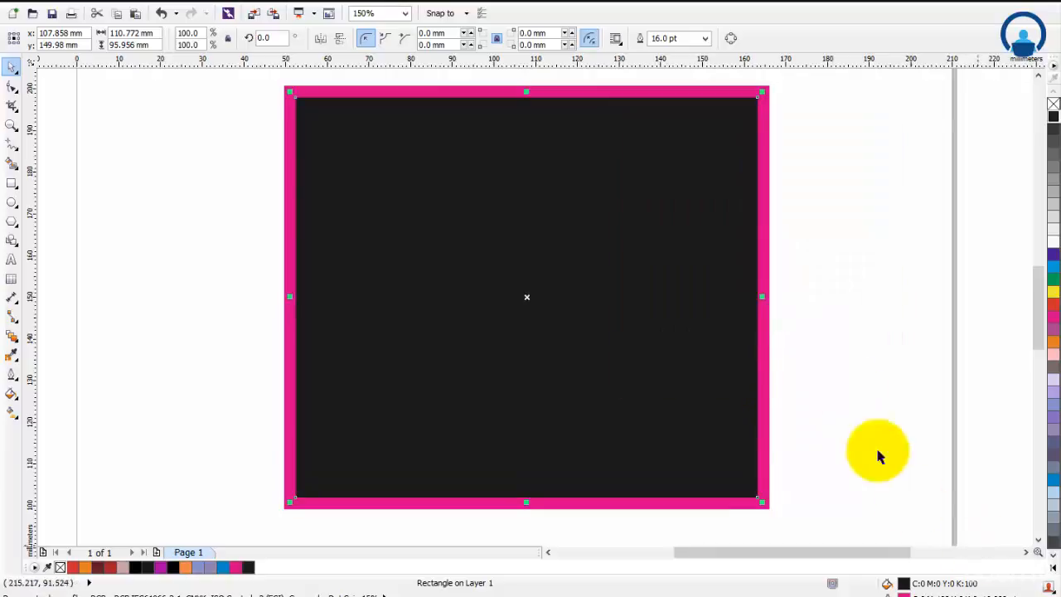
{"action": "left_click", "coordinate": [889, 122]}
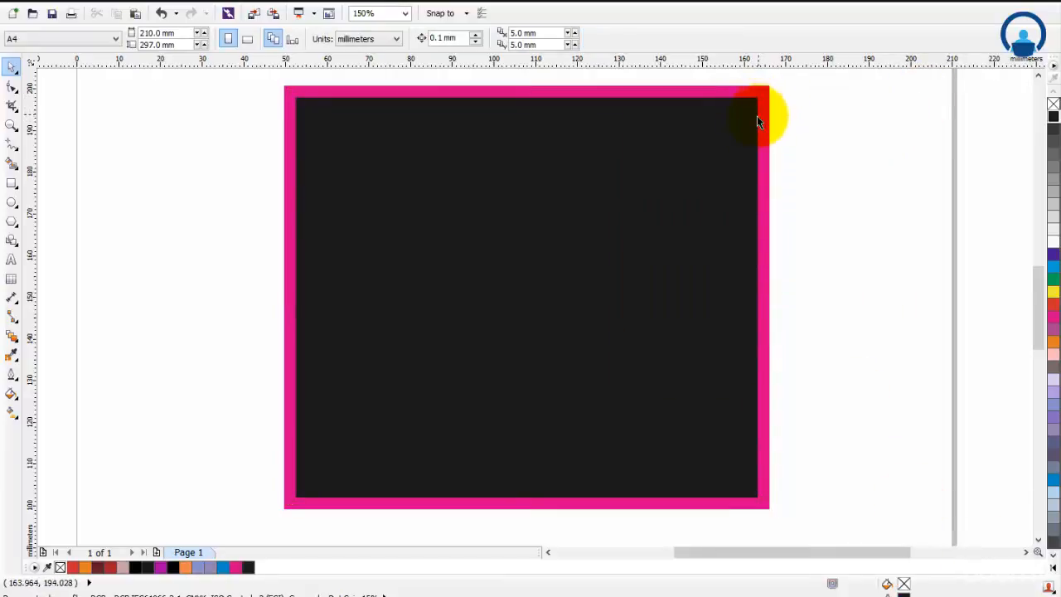
Delete the black rectangle with the magenta outline.
{"action": "left_click", "coordinate": [765, 120]}
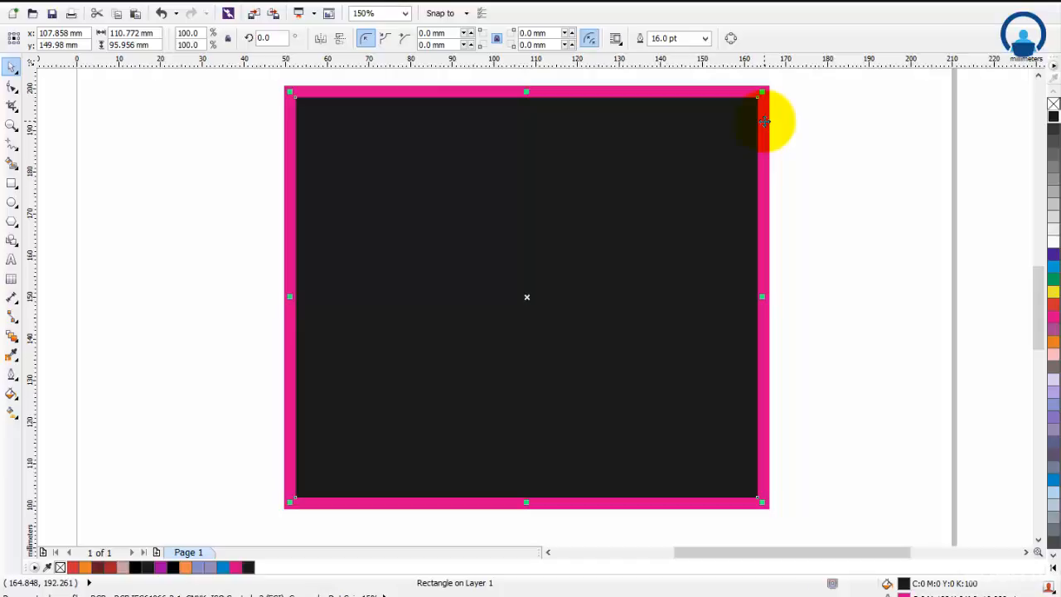
{"action": "left_click", "coordinate": [11, 354]}
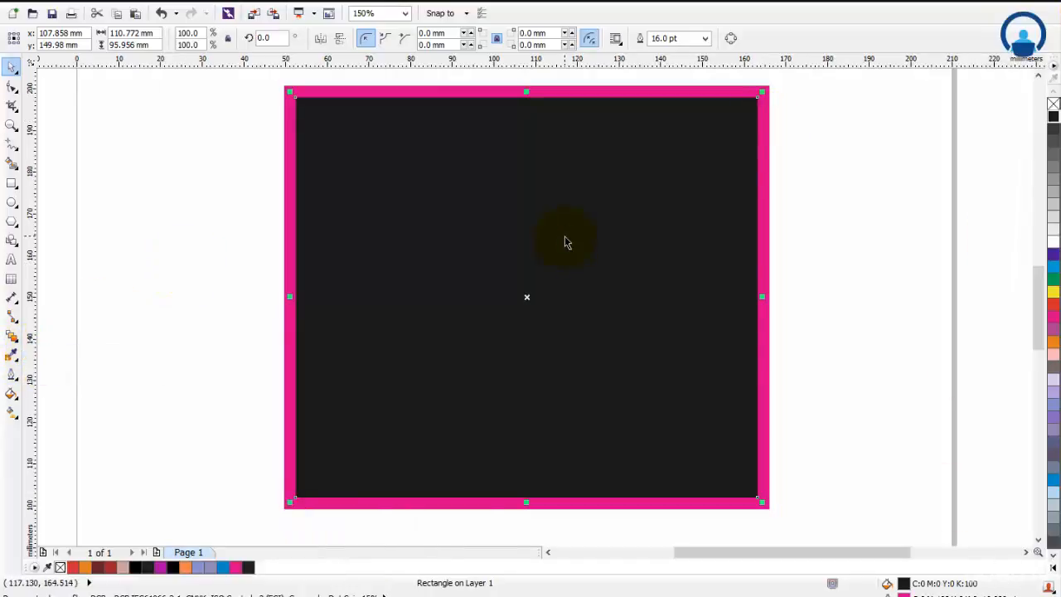
{"action": "key", "text": "Delete"}
Draw a rectangle about 87 × 79 mm near the middle of the page and move it slightly up and right.
{"action": "left_click", "coordinate": [12, 183]}
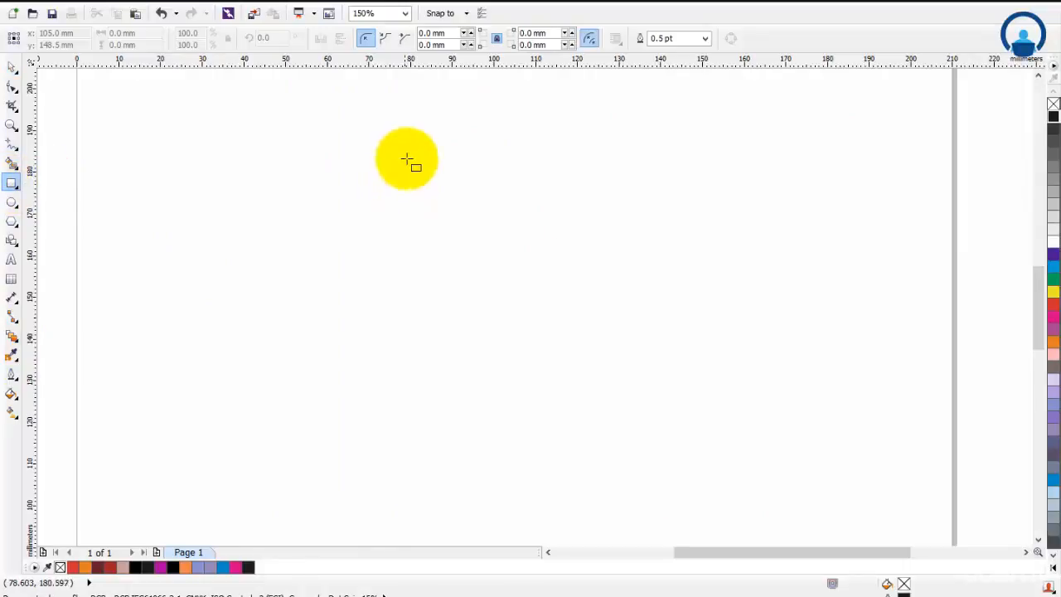
{"action": "mouse_move", "coordinate": [338, 159]}
{"action": "left_mouse_down"}
{"action": "mouse_move", "coordinate": [680, 491]}
{"action": "mouse_move", "coordinate": [699, 488]}
{"action": "left_mouse_up"}
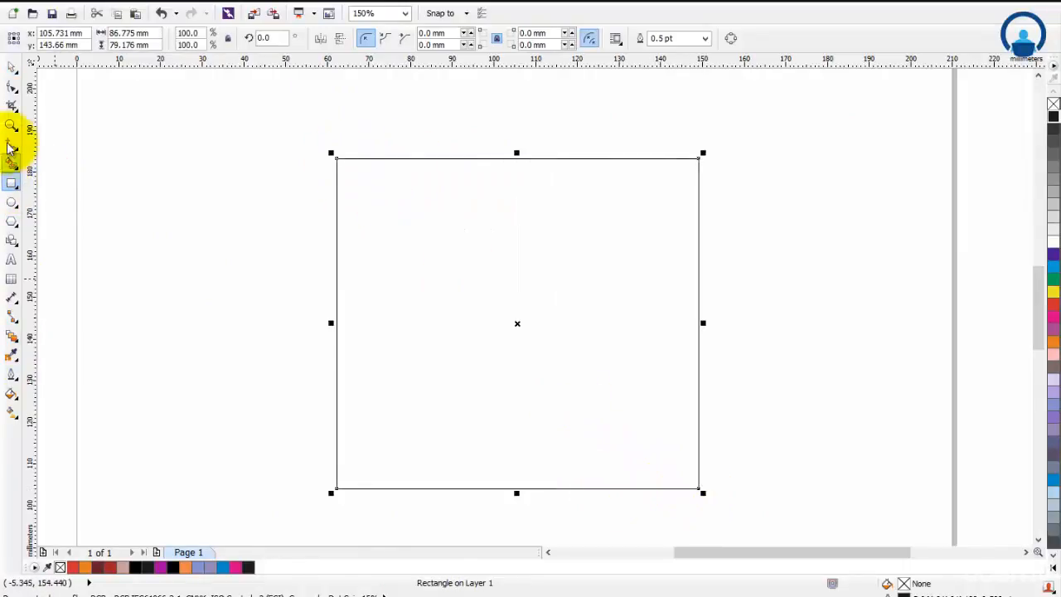
{"action": "left_click", "coordinate": [11, 66]}
{"action": "left_click_drag", "start_coordinate": [495, 151], "coordinate": [512, 122]}
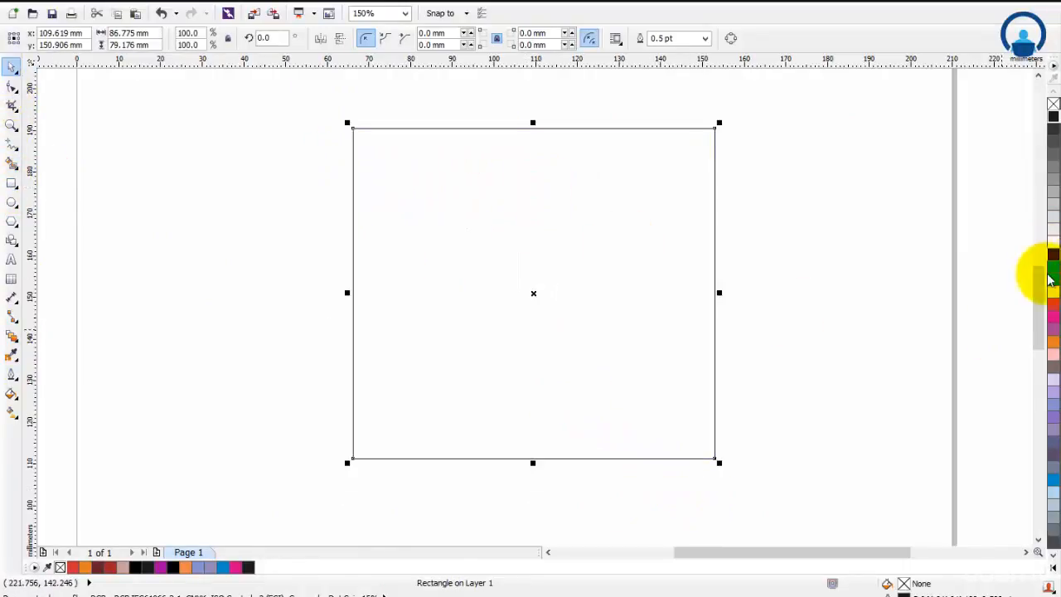
Fill the new rectangle with red and set its outline width to 24 pt.
{"action": "left_click", "coordinate": [1054, 305]}
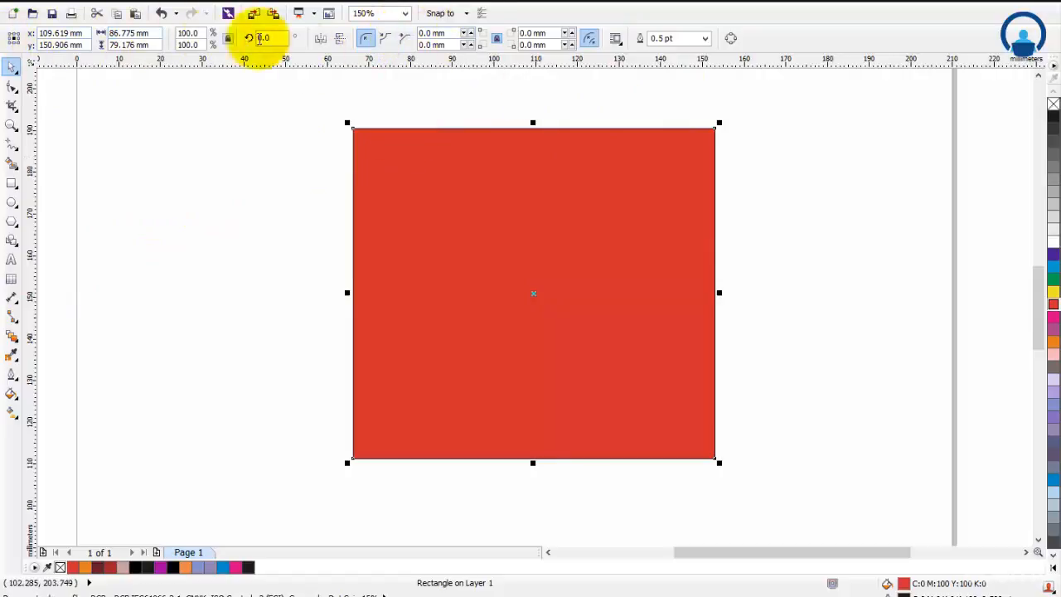
{"action": "left_click", "coordinate": [706, 39]}
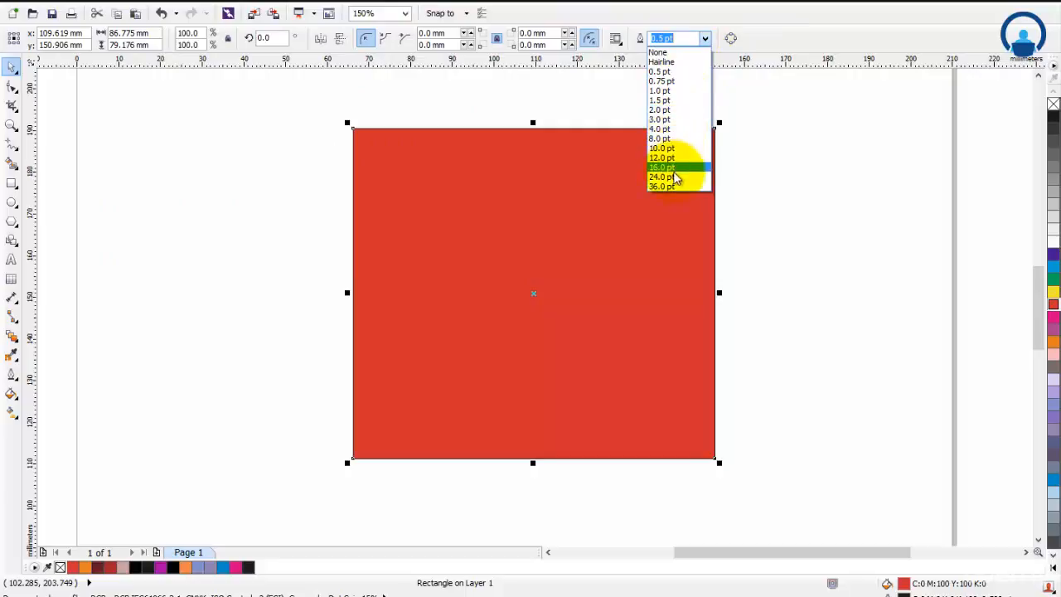
{"action": "left_click", "coordinate": [675, 178]}
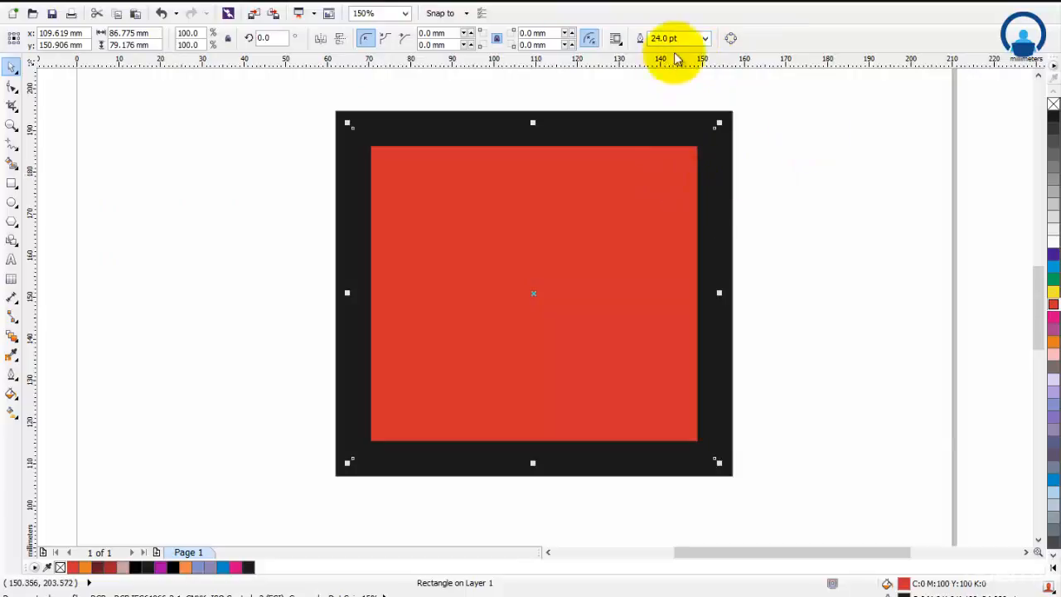
{"action": "left_click", "coordinate": [848, 143]}
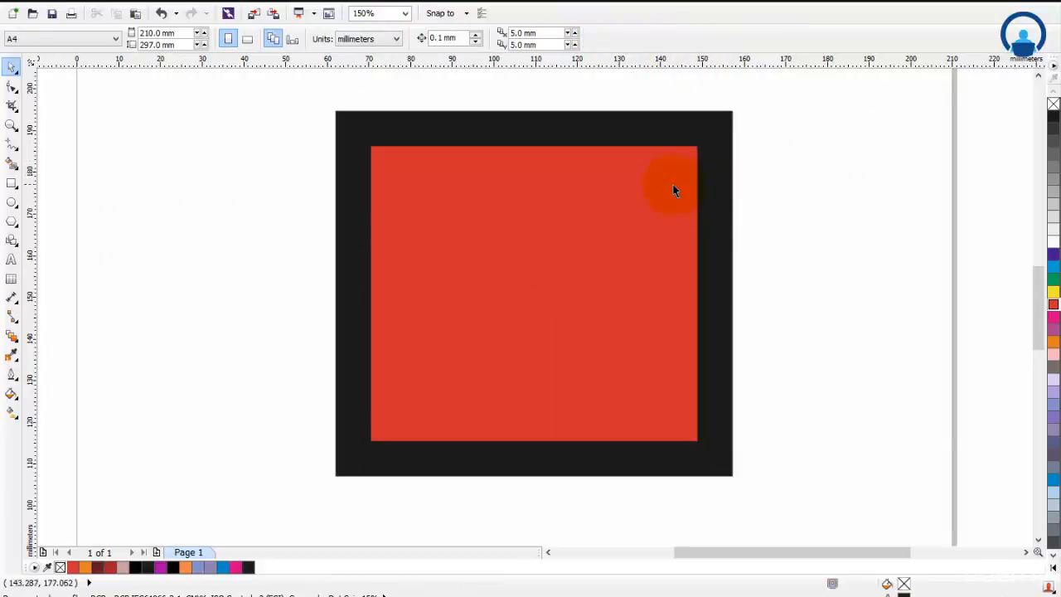
Place the red rectangle's thick black outline behind its fill with the Behind fill option.
{"action": "left_click", "coordinate": [731, 196]}
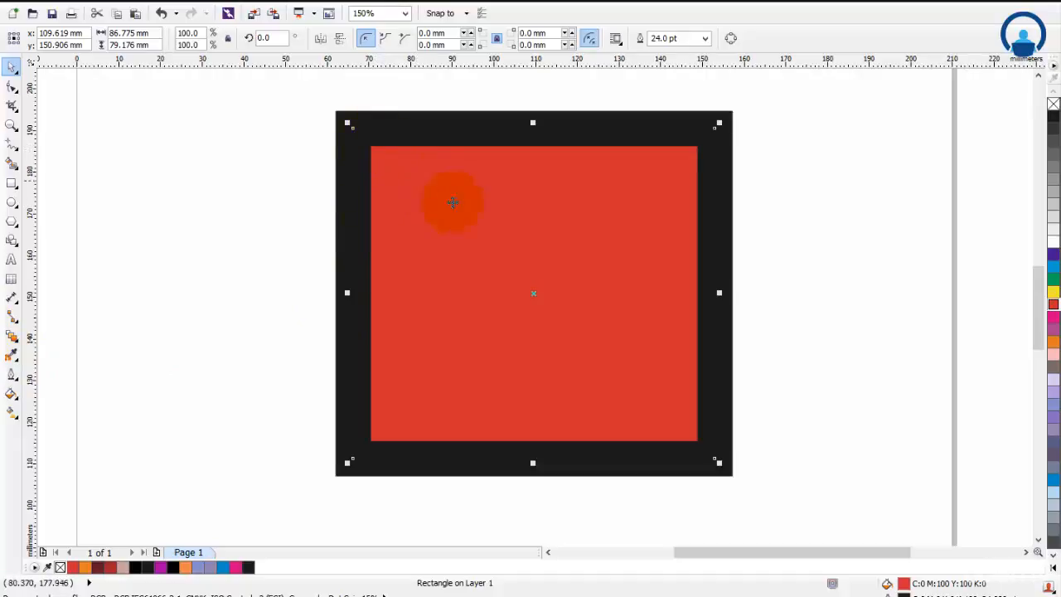
{"action": "left_click", "coordinate": [12, 374]}
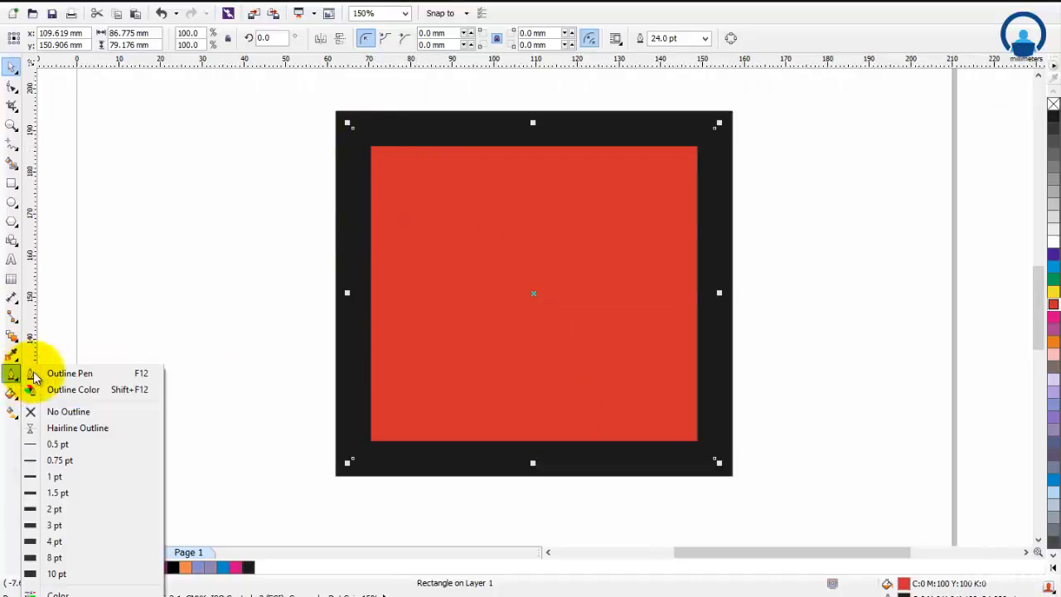
{"action": "left_click", "coordinate": [46, 379]}
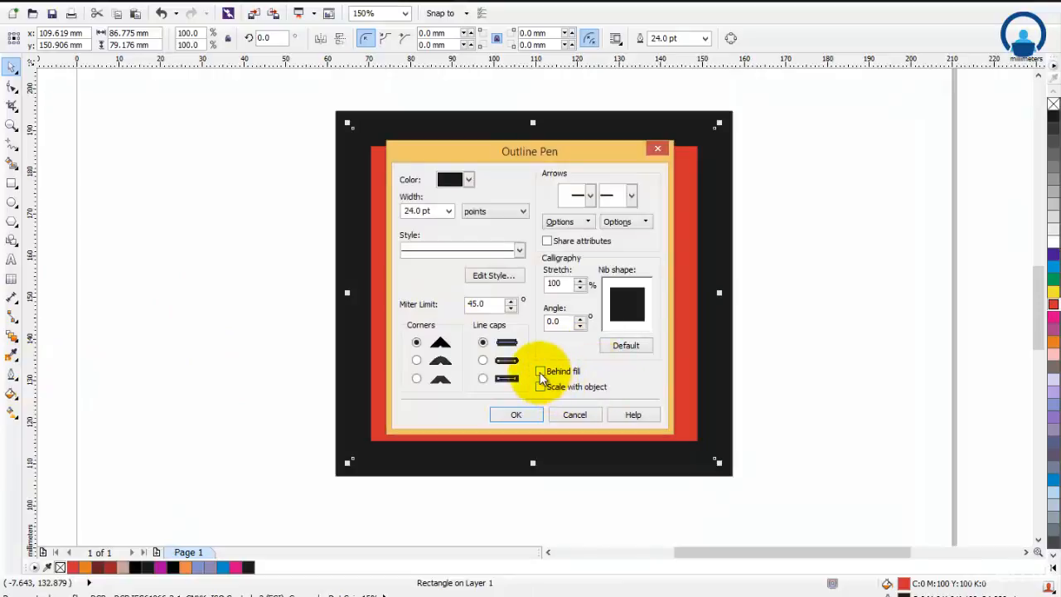
{"action": "left_click", "coordinate": [540, 373]}
{"action": "left_click", "coordinate": [518, 417]}
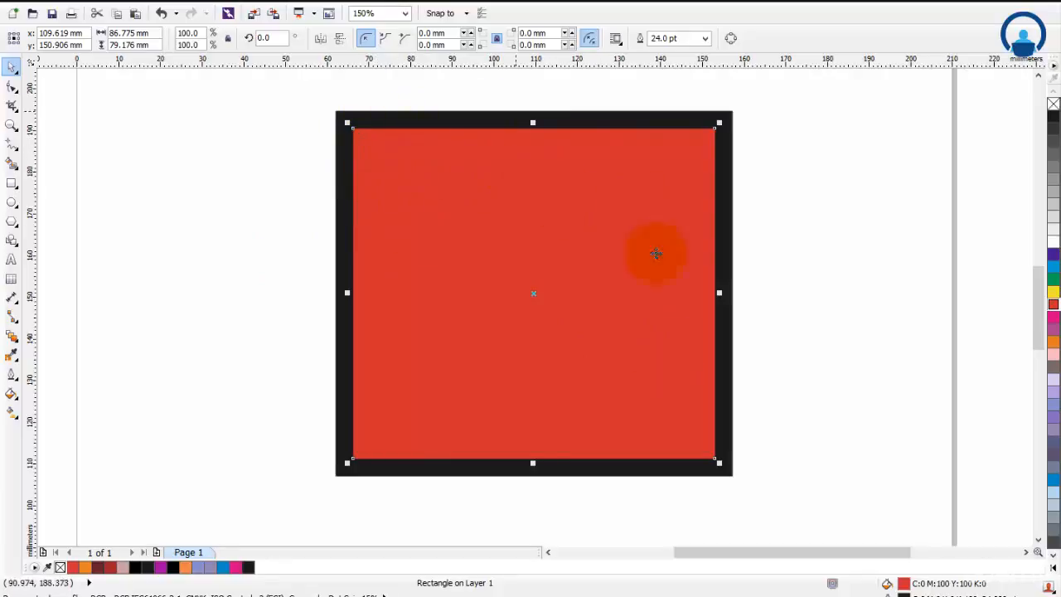
Turn off Behind fill for the red rectangle's thick black outline and deselect the rectangle.
{"action": "left_click", "coordinate": [10, 377]}
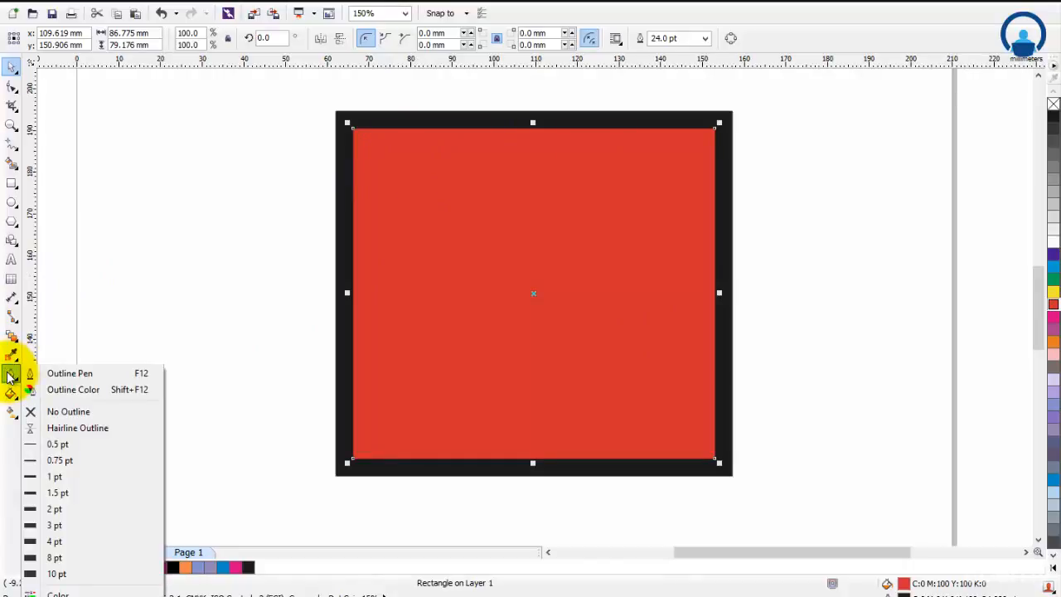
{"action": "left_click", "coordinate": [31, 374]}
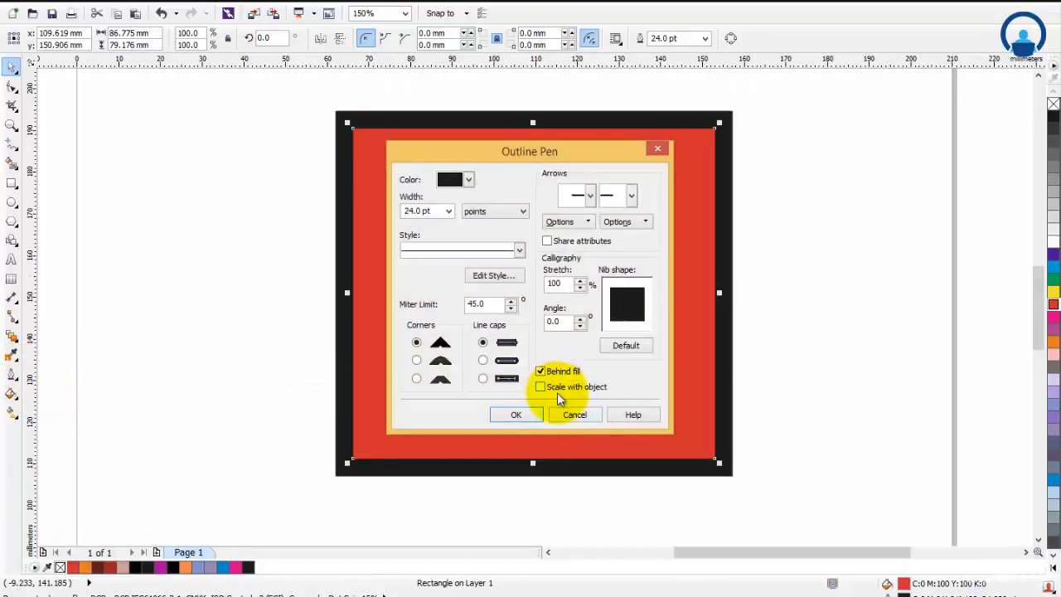
{"action": "left_click", "coordinate": [541, 371]}
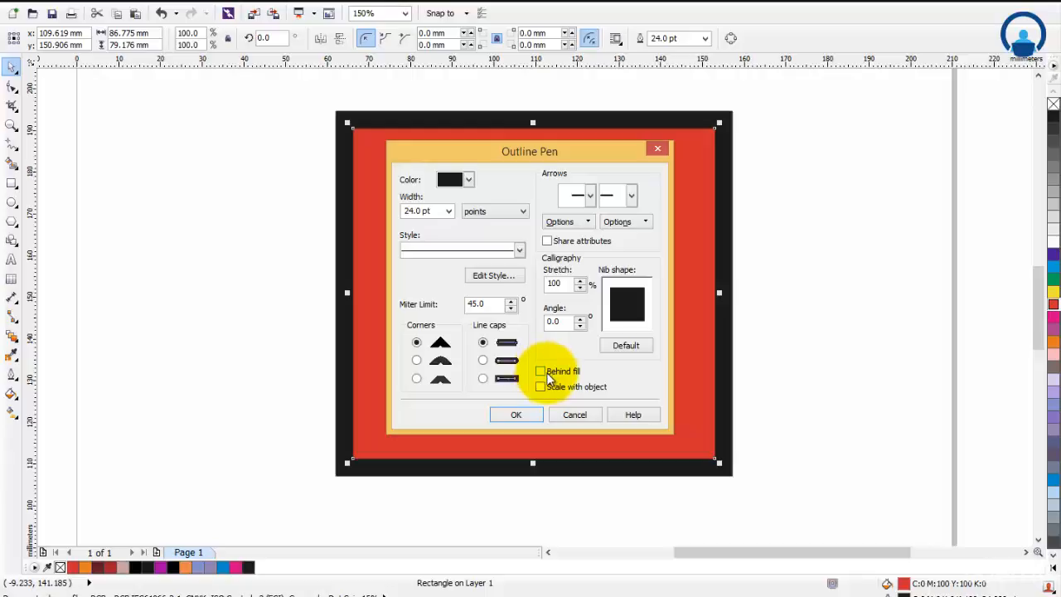
{"action": "left_click", "coordinate": [531, 414]}
{"action": "left_click", "coordinate": [835, 252]}
Shrink the red rectangle proportionally to about 15 × 14 mm near the page's upper-left area and inspect its outline up close.
{"action": "scroll", "coordinate": [817, 249], "scroll_direction": "down", "scroll_amount": 4}
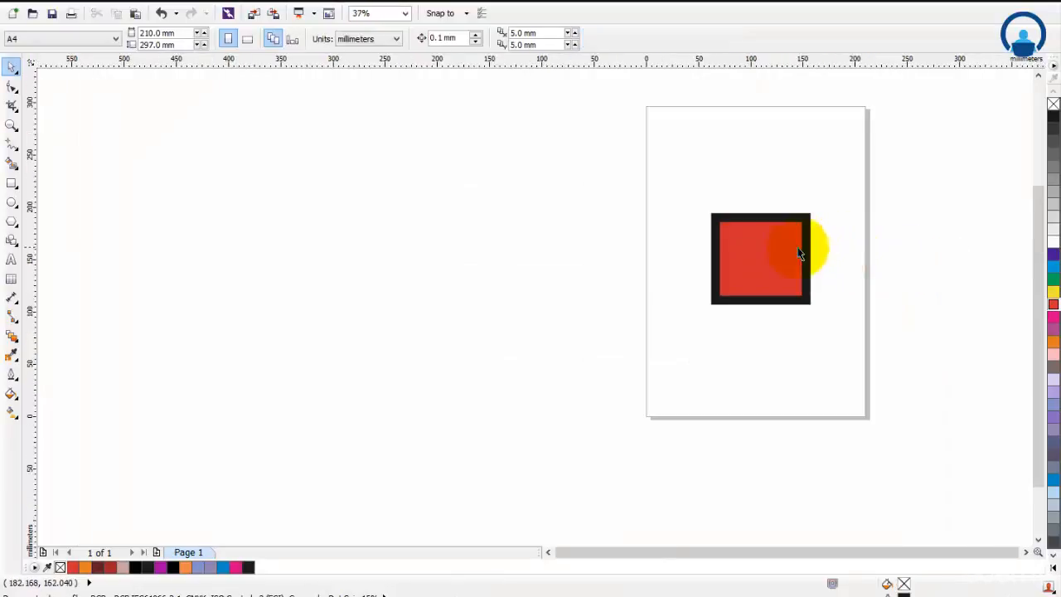
{"action": "scroll", "coordinate": [536, 235], "scroll_direction": "up", "scroll_amount": 1}
{"action": "left_click_drag", "start_coordinate": [534, 231], "coordinate": [447, 162]}
{"action": "left_click_drag", "start_coordinate": [470, 257], "coordinate": [302, 126]}
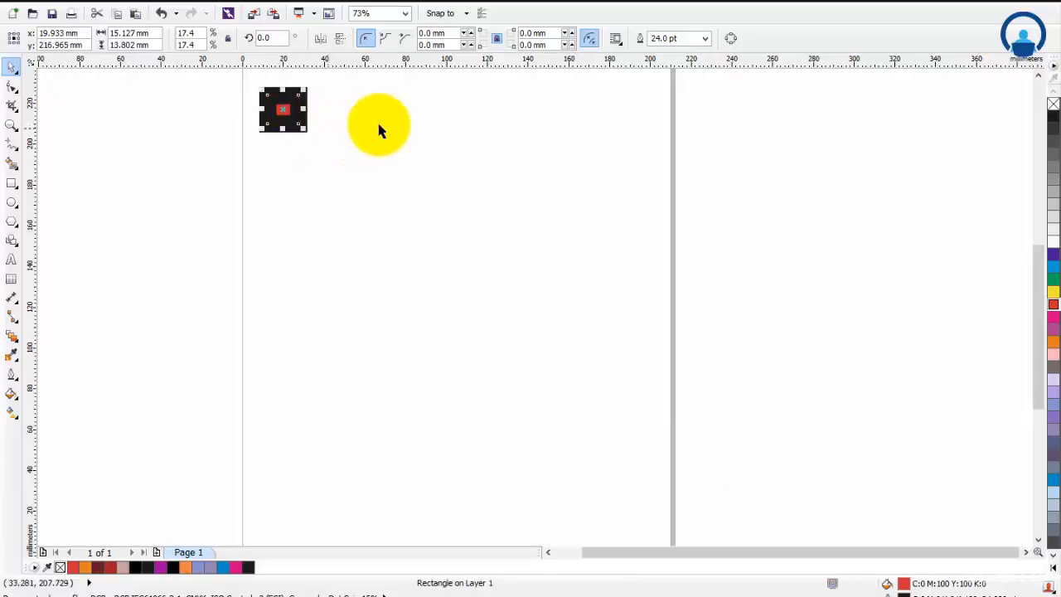
{"action": "left_click", "coordinate": [239, 74]}
{"action": "left_click", "coordinate": [355, 176]}
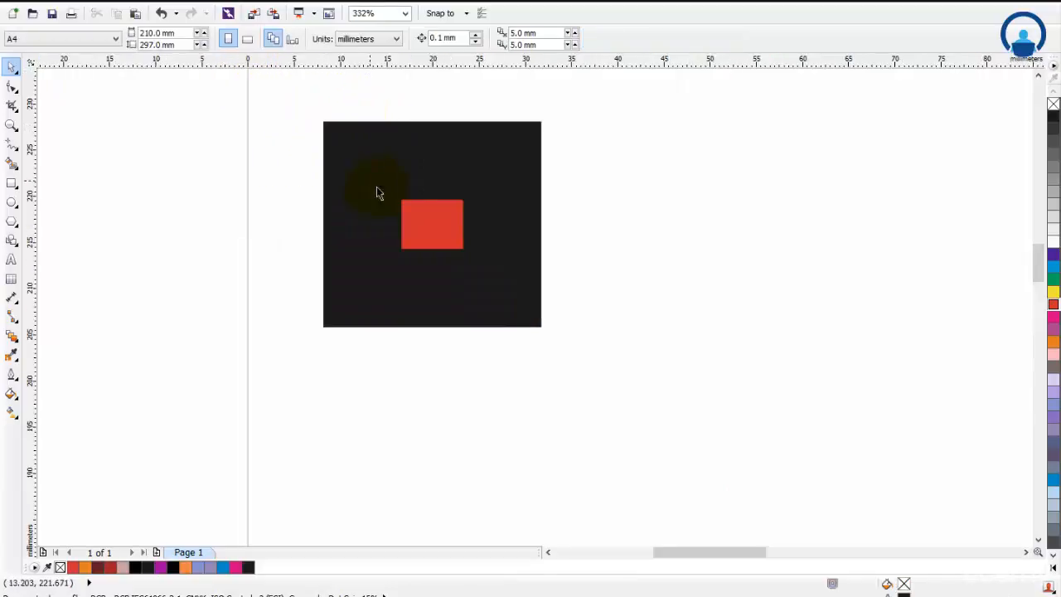
{"action": "left_click", "coordinate": [492, 200]}
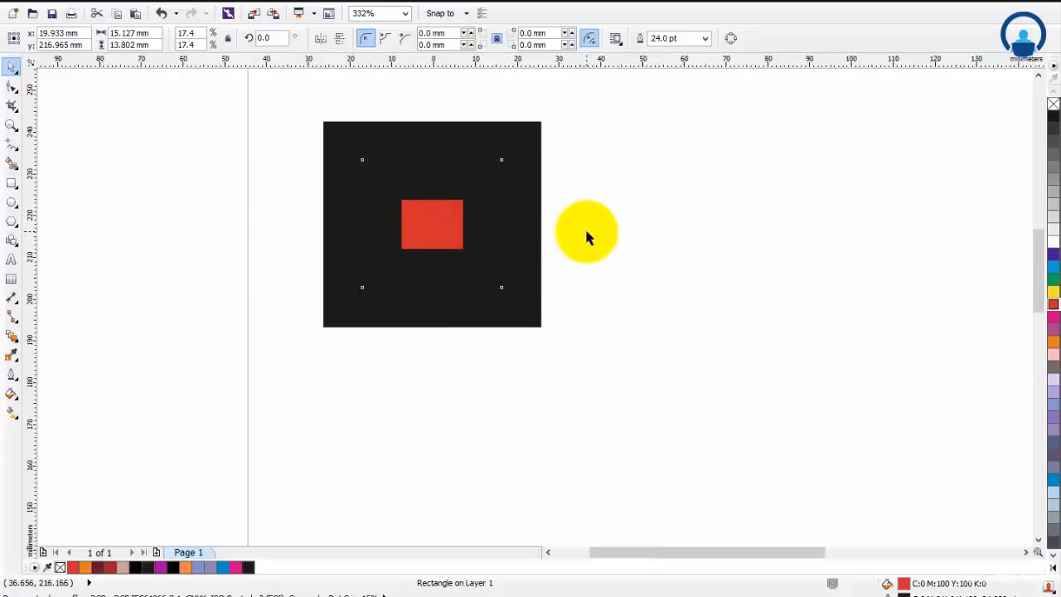
Enlarge the small rectangle proportionally to about 116 × 106 mm, reposition it, and extend it to about 155 × 141 mm.
{"action": "scroll", "coordinate": [581, 233], "scroll_direction": "down", "scroll_amount": 5}
{"action": "left_click_drag", "start_coordinate": [523, 189], "coordinate": [849, 348]}
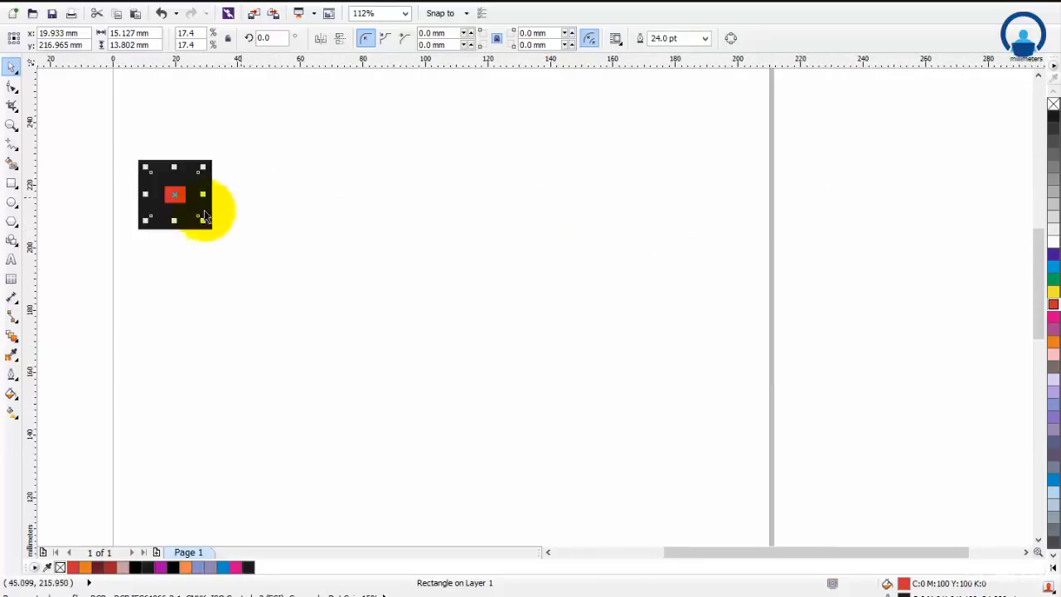
{"action": "left_click_drag", "start_coordinate": [207, 226], "coordinate": [737, 510]}
{"action": "left_click_drag", "start_coordinate": [450, 327], "coordinate": [485, 268]}
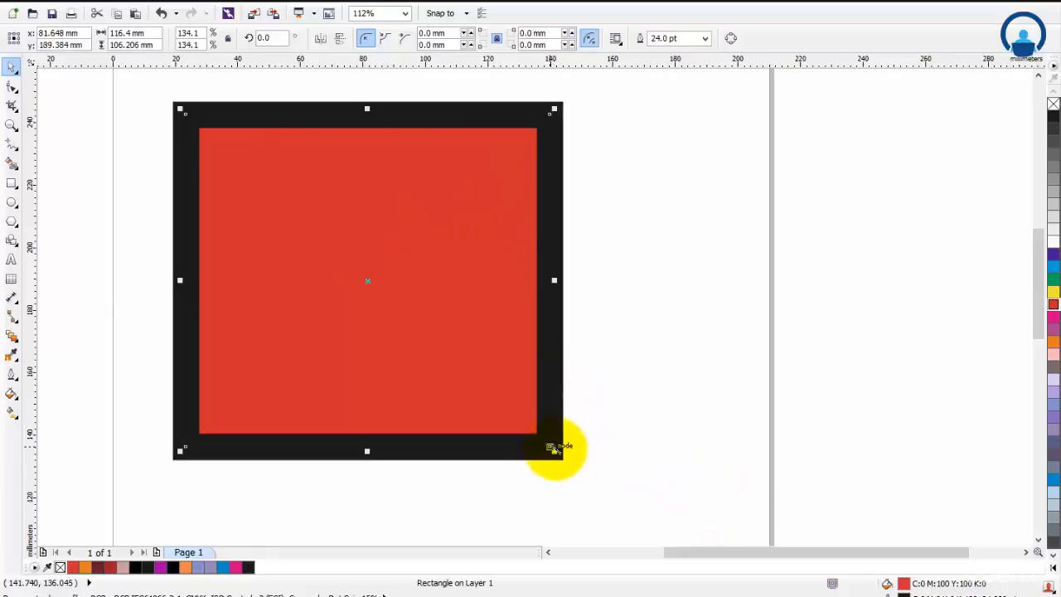
{"action": "left_click_drag", "start_coordinate": [552, 447], "coordinate": [734, 505]}
{"action": "scroll", "coordinate": [1022, 154], "scroll_direction": "down", "scroll_amount": 2}
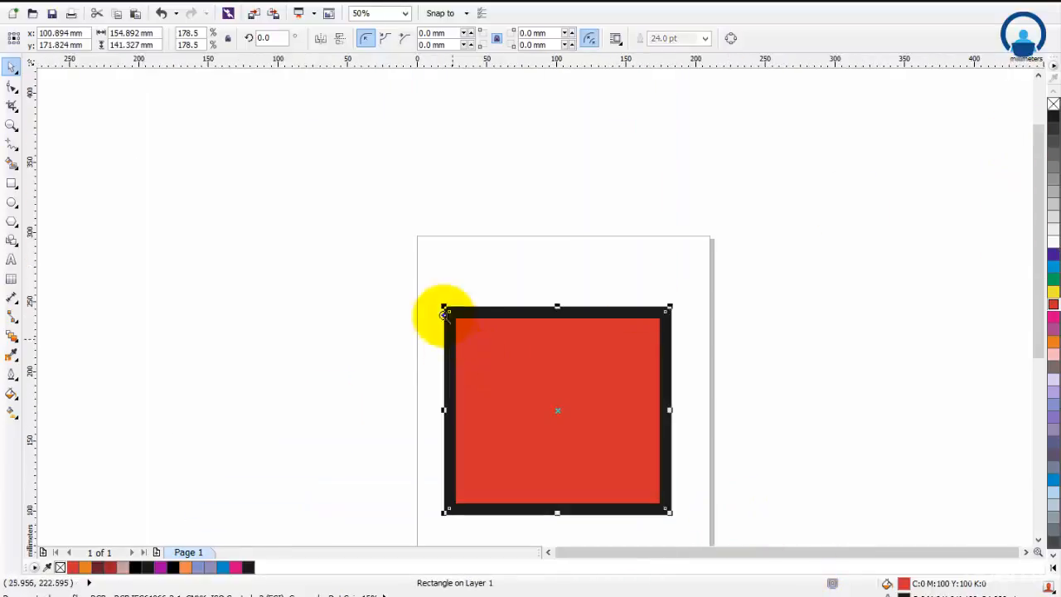
{"action": "left_click_drag", "start_coordinate": [417, 290], "coordinate": [723, 530]}
{"action": "left_click_drag", "start_coordinate": [524, 389], "coordinate": [524, 388]}
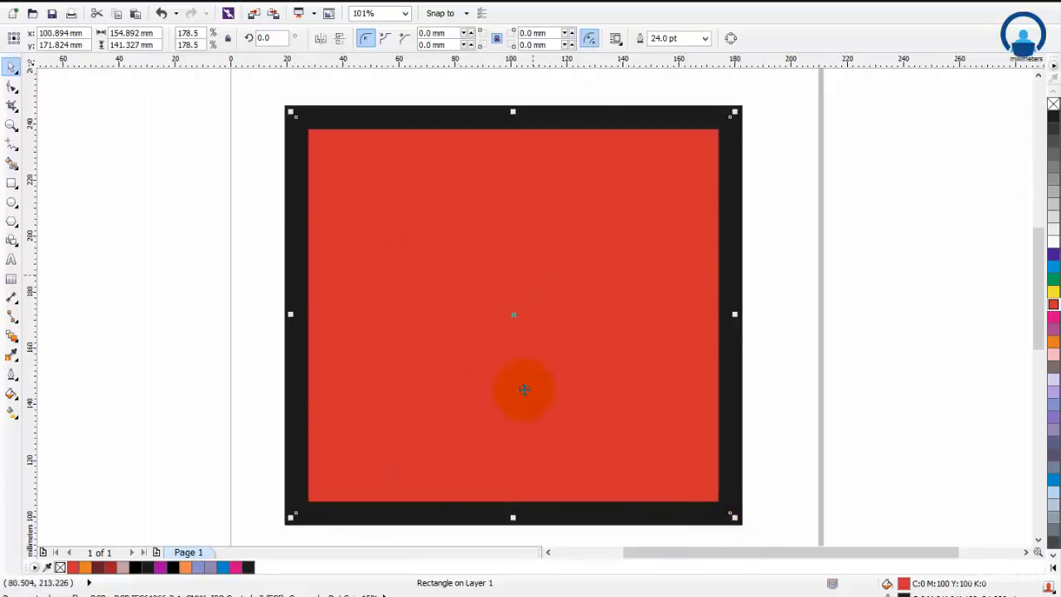
Shrink the rectangle proportionally to about 18 × 16 mm and further to about 6 × 6 mm.
{"action": "left_click", "coordinate": [1039, 541]}
{"action": "scroll", "coordinate": [847, 494], "scroll_direction": "down", "scroll_amount": 1}
{"action": "left_click_drag", "start_coordinate": [622, 270], "coordinate": [924, 517]}
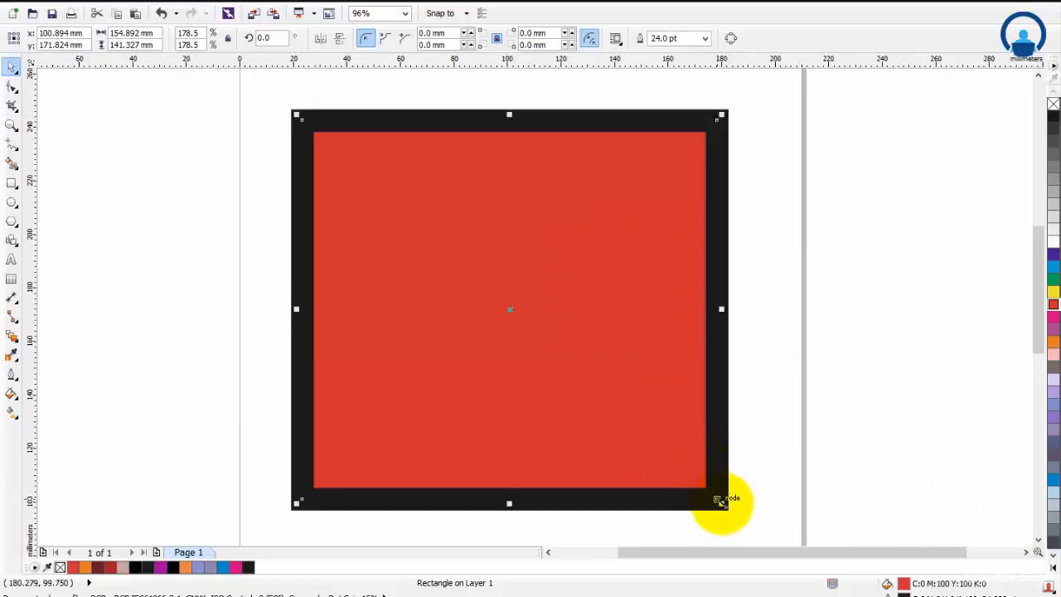
{"action": "left_click_drag", "start_coordinate": [721, 503], "coordinate": [355, 171]}
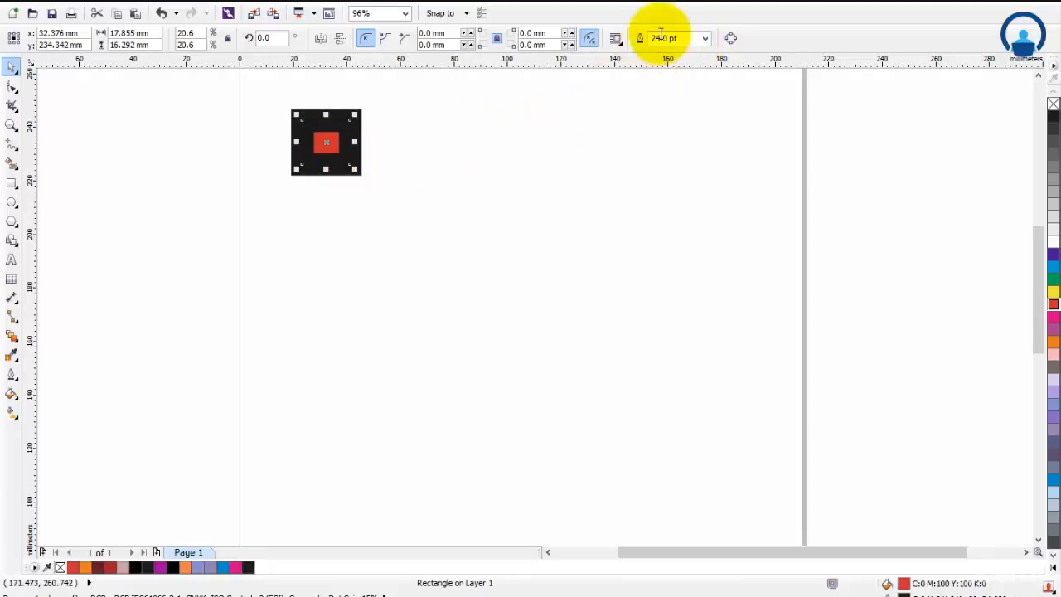
{"action": "left_click_drag", "start_coordinate": [354, 167], "coordinate": [328, 143]}
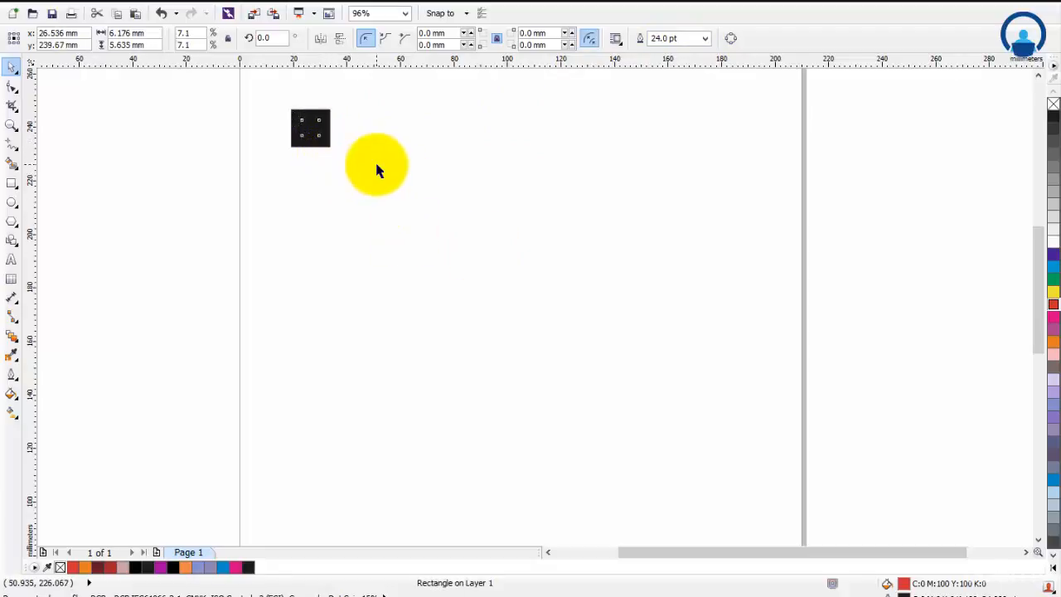
{"action": "left_click", "coordinate": [277, 111]}
{"action": "key", "text": "z"}
{"action": "left_click_drag", "start_coordinate": [284, 91], "coordinate": [376, 189]}
{"action": "scroll", "coordinate": [376, 192], "scroll_direction": "down", "scroll_amount": 5}
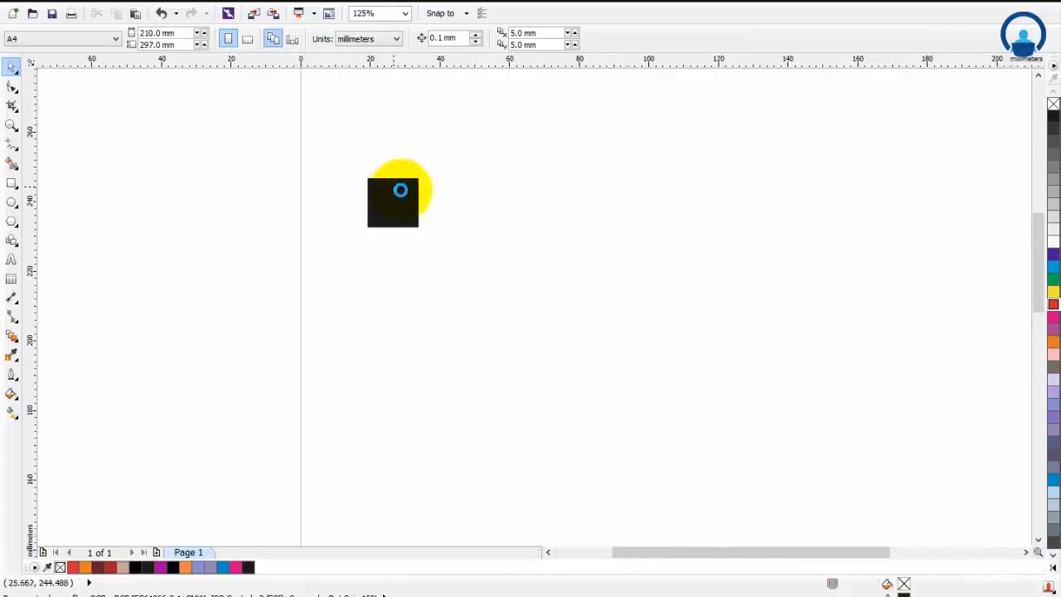
Enlarge the tiny rectangle to about 121 × 110 mm, move it toward the page's middle, and scale it up to about 131 × 119 mm.
{"action": "scroll", "coordinate": [514, 240], "scroll_direction": "up", "scroll_amount": 2}
{"action": "left_click", "coordinate": [209, 136]}
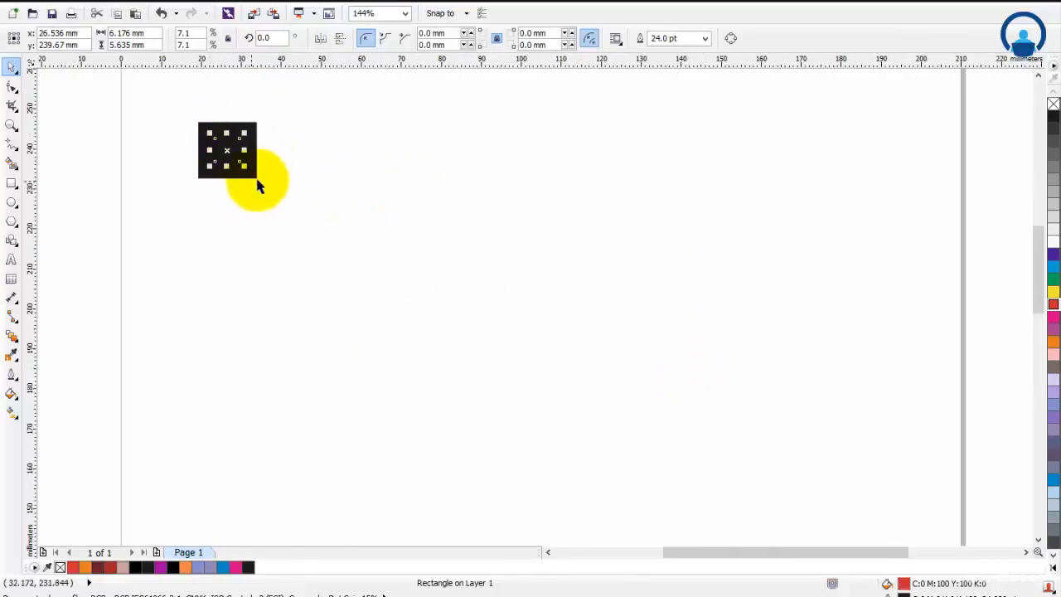
{"action": "left_click_drag", "start_coordinate": [246, 170], "coordinate": [781, 542]}
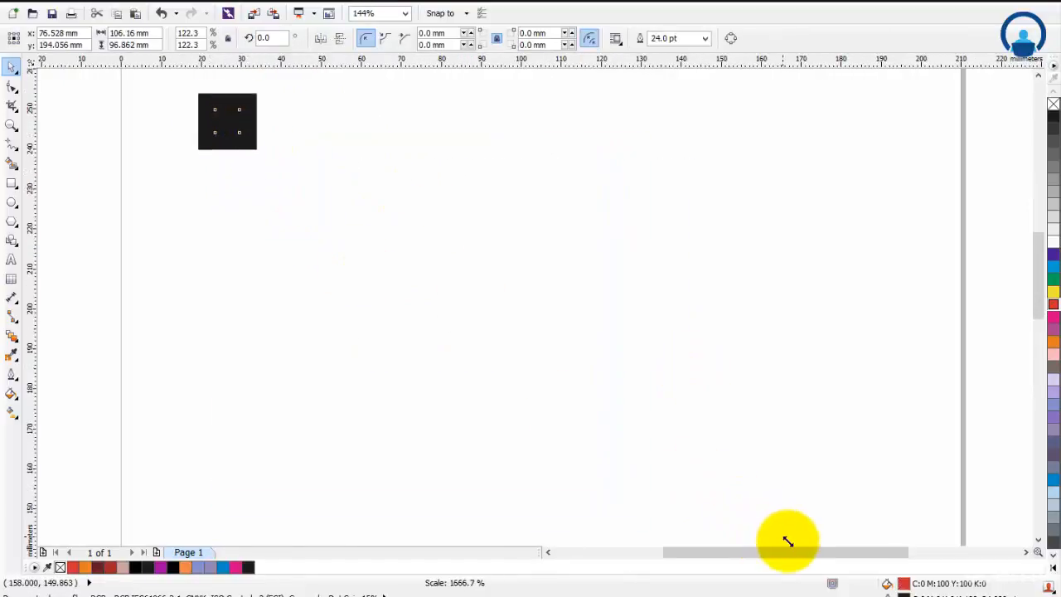
{"action": "left_click_drag", "start_coordinate": [582, 237], "coordinate": [673, 253]}
{"action": "scroll", "coordinate": [729, 248], "scroll_direction": "down", "scroll_amount": 2}
{"action": "key", "text": "F2"}
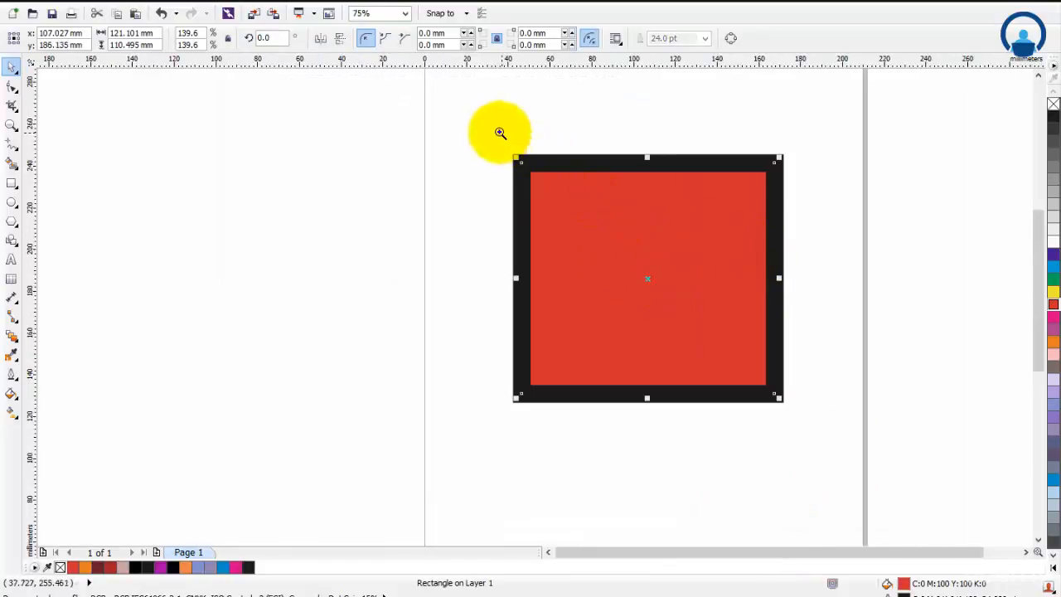
{"action": "left_click_drag", "start_coordinate": [501, 133], "coordinate": [795, 443]}
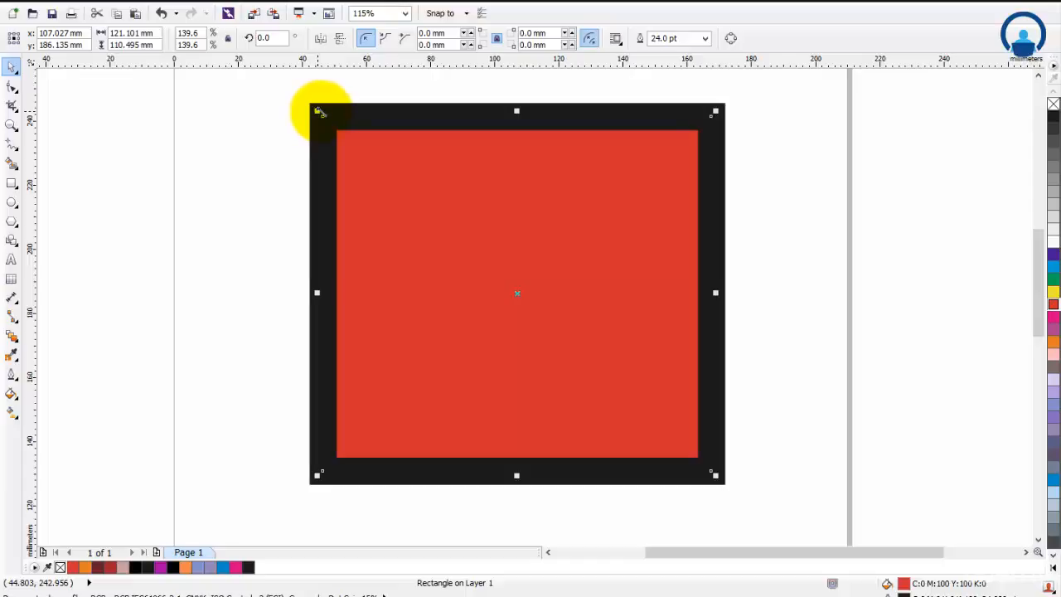
{"action": "left_click_drag", "start_coordinate": [718, 476], "coordinate": [748, 506]}
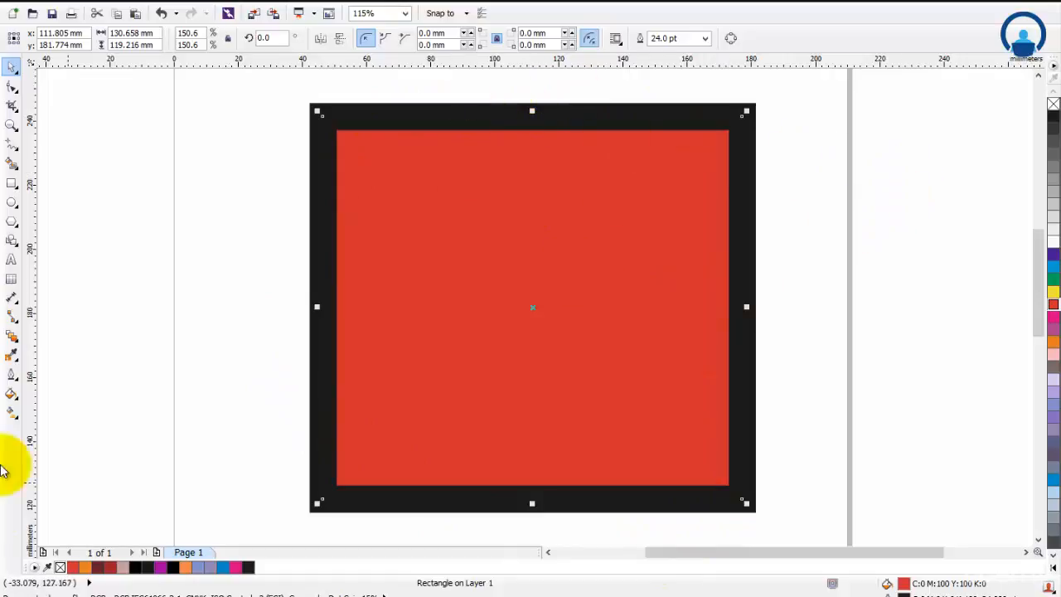
Turn on Scale with object for the red rectangle's outline.
{"action": "left_click", "coordinate": [12, 374]}
{"action": "left_click", "coordinate": [53, 366]}
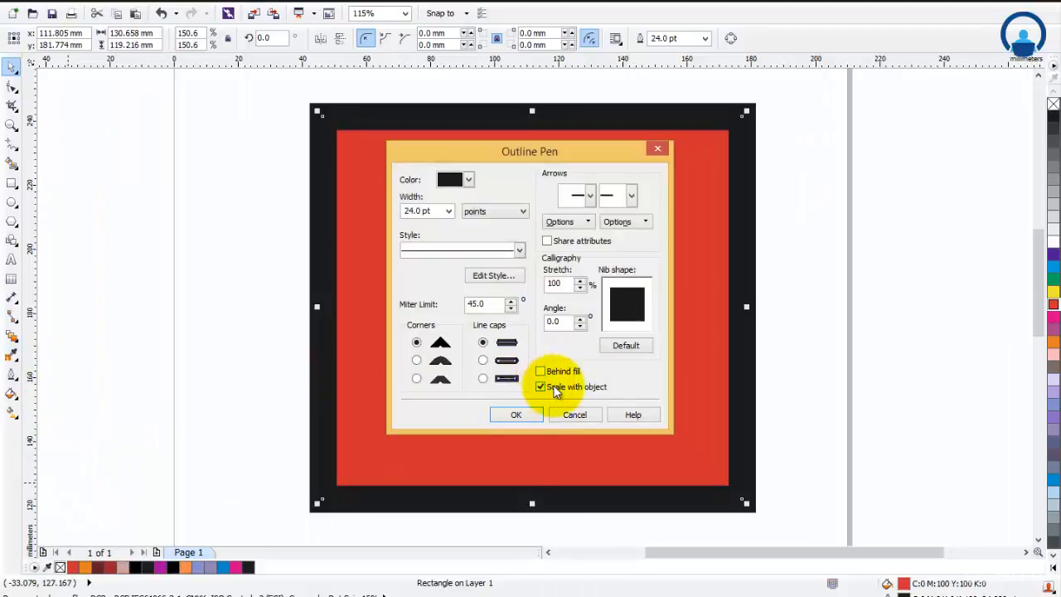
{"action": "left_click", "coordinate": [514, 417]}
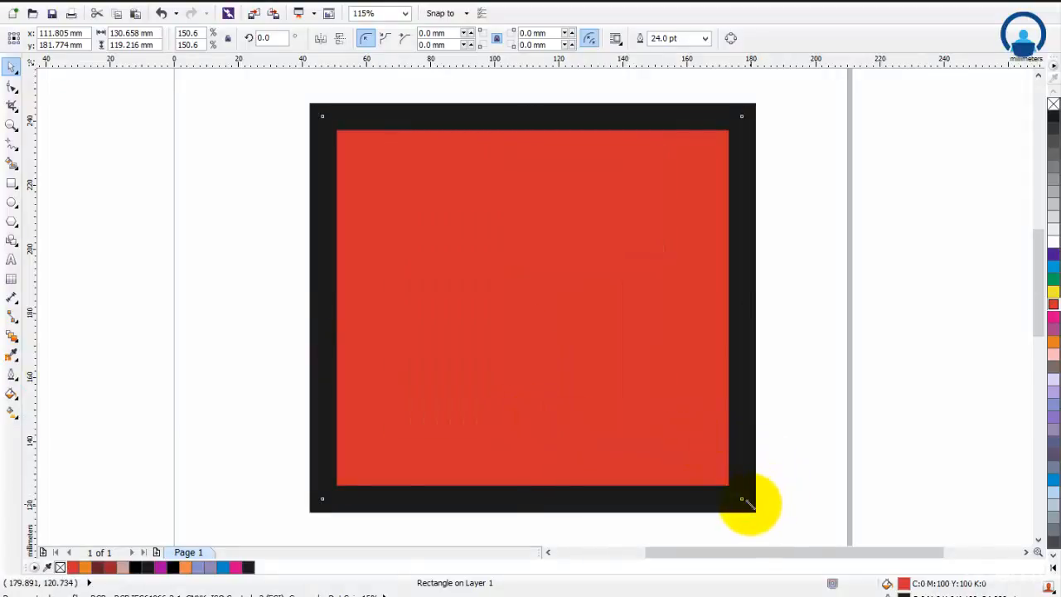
Shrink the rectangle in stages to about 84 × 77, 36 × 33 and 31 × 28 mm, and enlarge it again to about 120 × 110 mm.
{"action": "left_click_drag", "start_coordinate": [744, 502], "coordinate": [605, 407]}
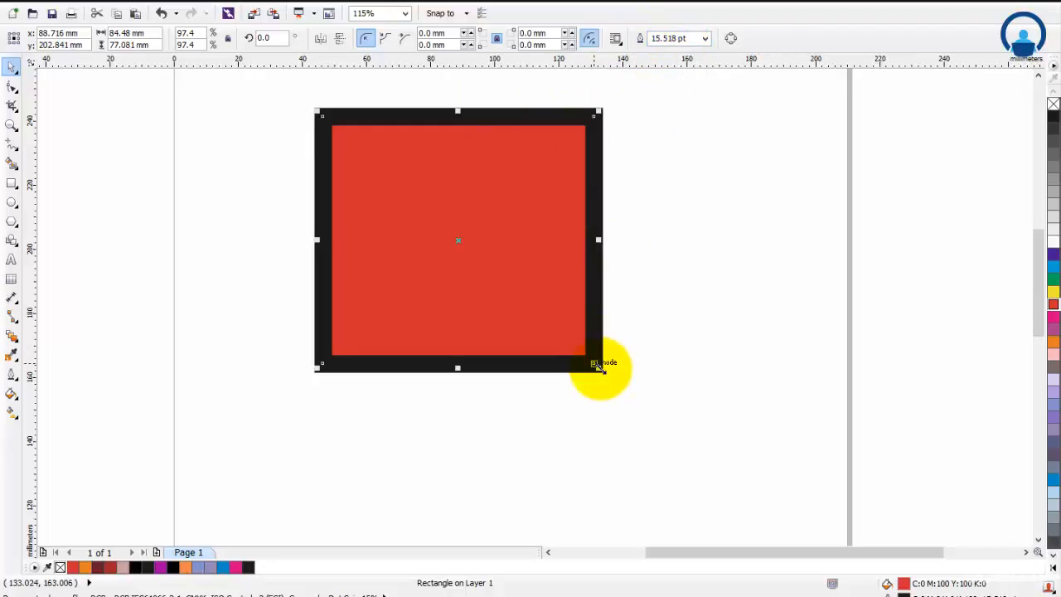
{"action": "left_click_drag", "start_coordinate": [595, 365], "coordinate": [445, 226]}
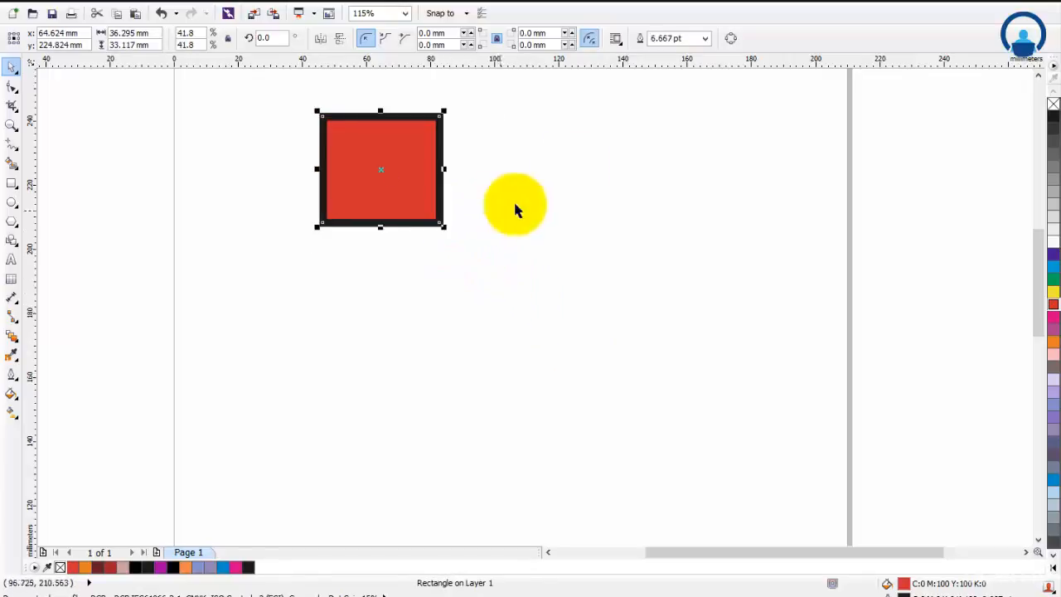
{"action": "left_click", "coordinate": [672, 37]}
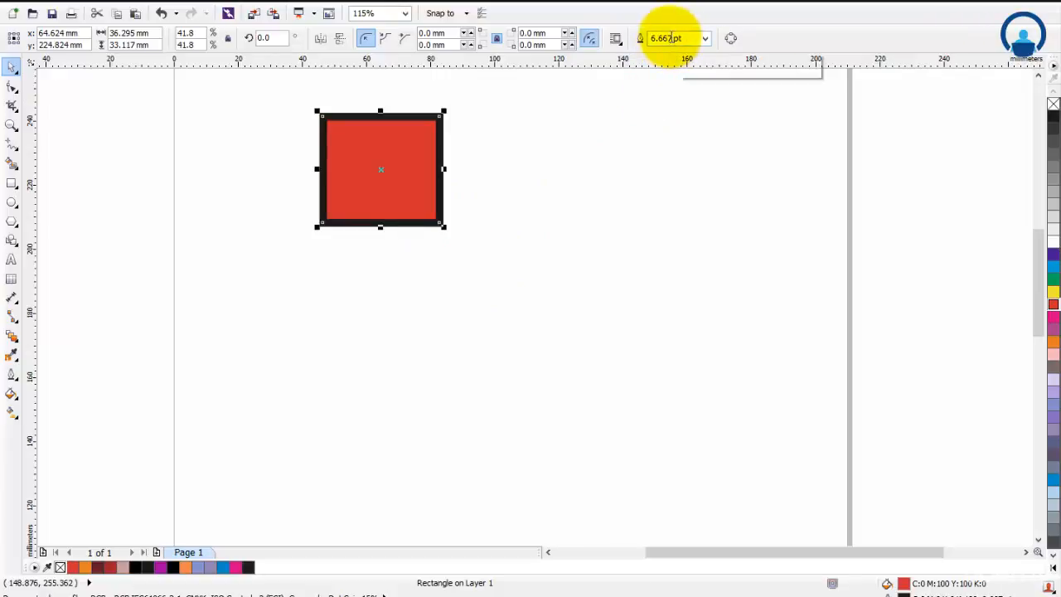
{"action": "double_click", "coordinate": [669, 37]}
{"action": "left_click_drag", "start_coordinate": [445, 226], "coordinate": [428, 211]}
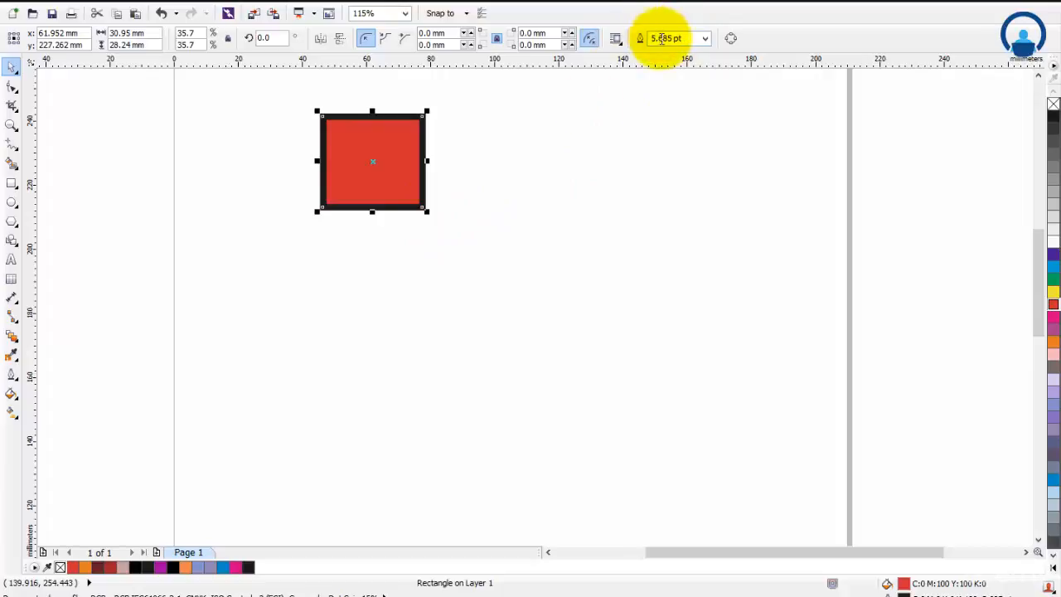
{"action": "left_click_drag", "start_coordinate": [427, 212], "coordinate": [715, 473]}
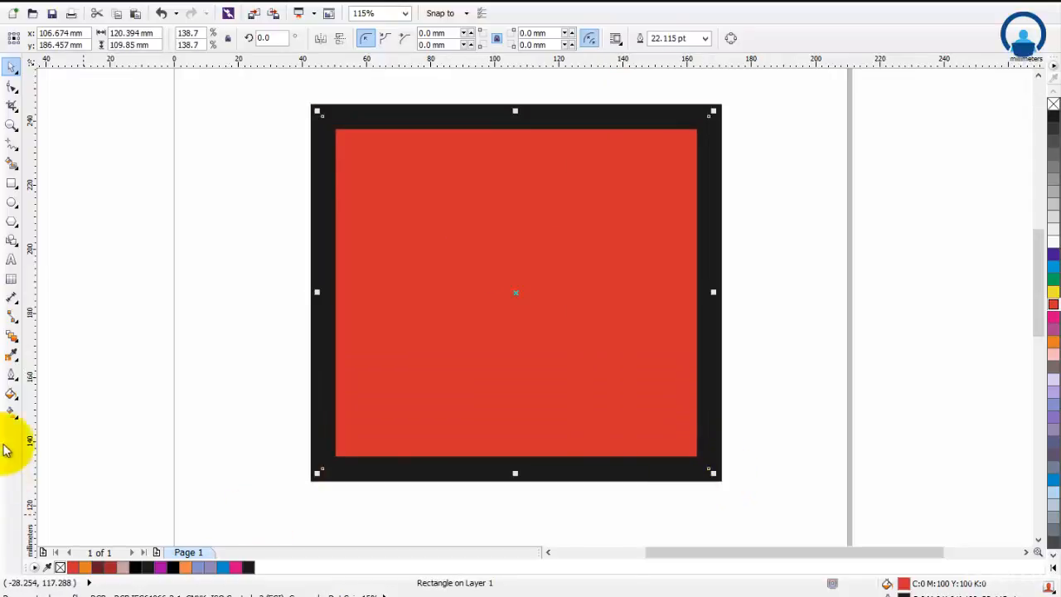
Turn off Scale with object for the outline and shrink the rectangle proportionally to about 67 × 61 mm.
{"action": "left_click", "coordinate": [12, 375]}
{"action": "left_click", "coordinate": [58, 373]}
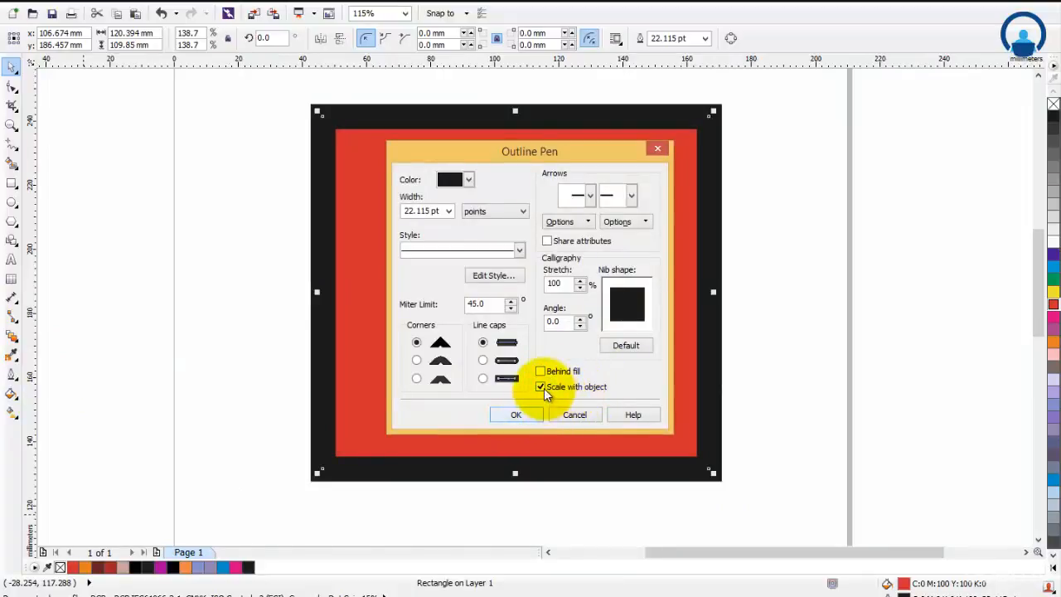
{"action": "left_click", "coordinate": [515, 414]}
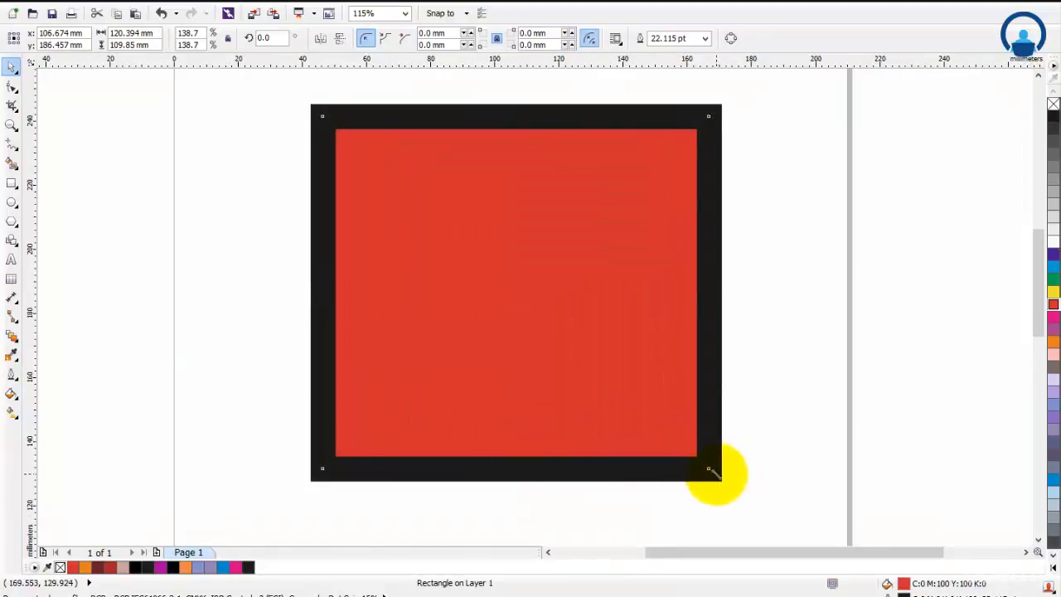
{"action": "left_click_drag", "start_coordinate": [714, 473], "coordinate": [547, 332]}
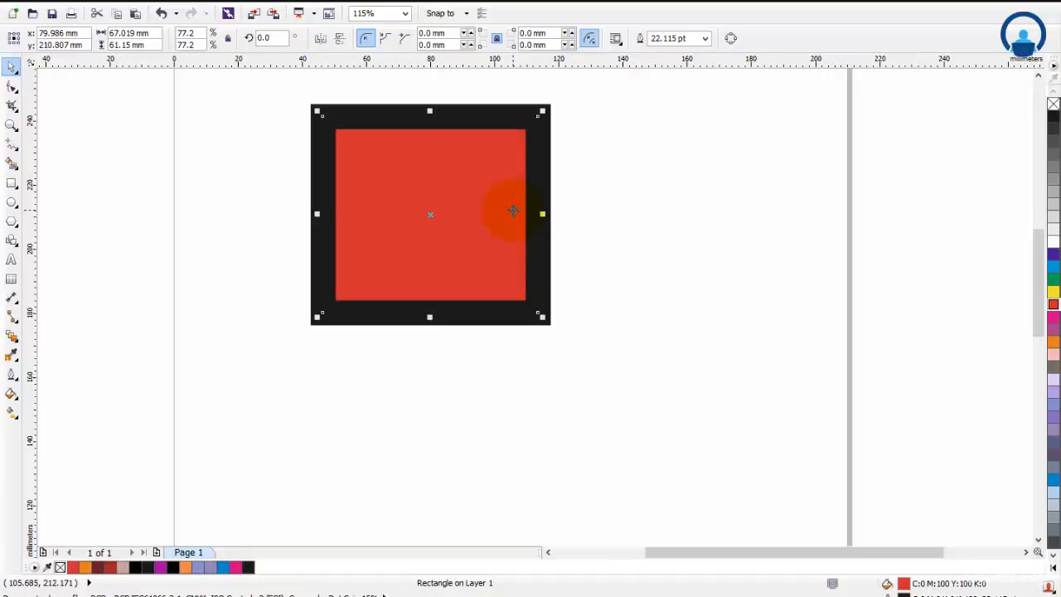
Turn Scale with object back on for the 67 × 61 mm rectangle's outline.
{"action": "left_click", "coordinate": [12, 336]}
{"action": "key", "text": "F12"}
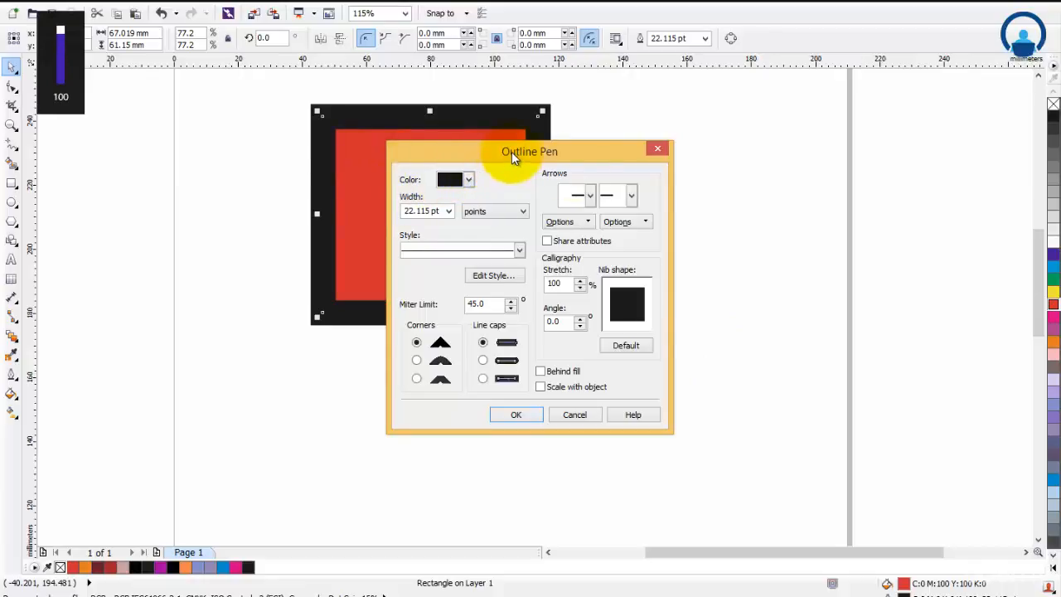
{"action": "left_click_drag", "start_coordinate": [512, 151], "coordinate": [734, 177]}
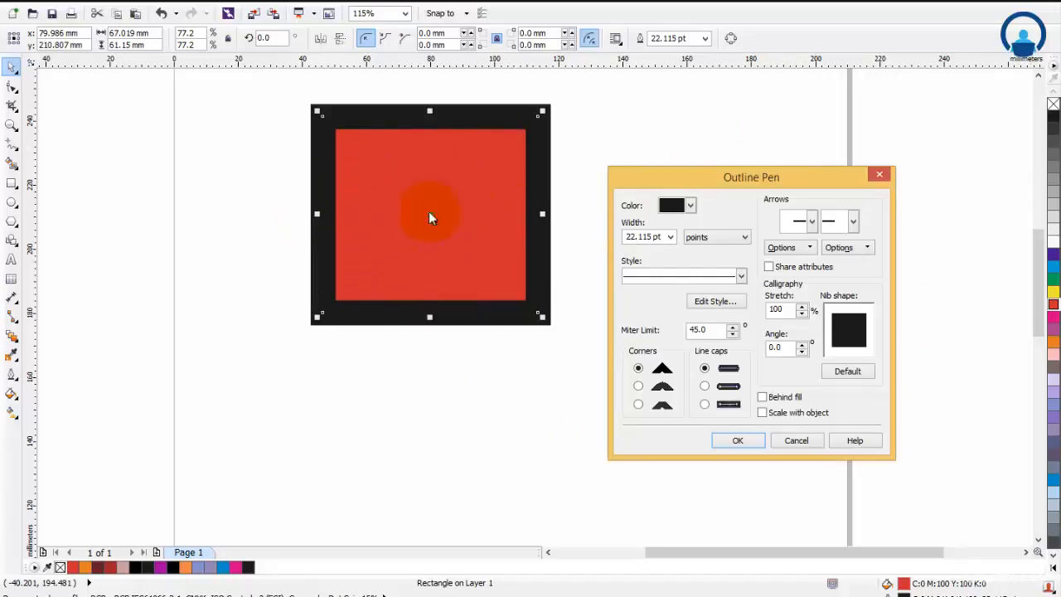
{"action": "left_click", "coordinate": [762, 413]}
{"action": "left_click", "coordinate": [738, 440]}
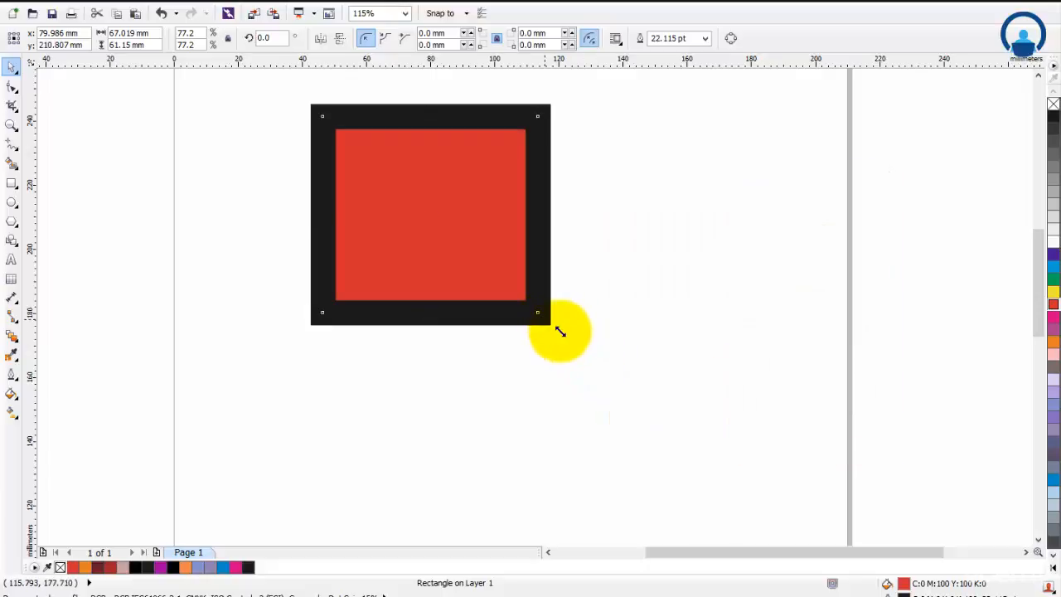
Enlarge the rectangle proportionally to about 125 × 114 mm, and shrink it to about 49 × 45 mm.
{"action": "left_click_drag", "start_coordinate": [560, 331], "coordinate": [758, 489]}
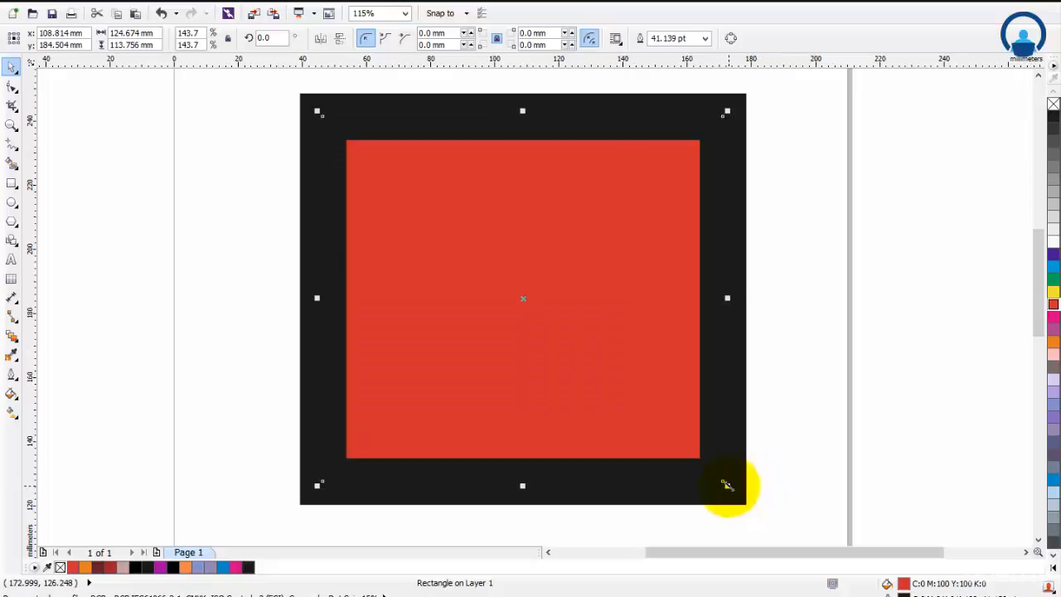
{"action": "left_click_drag", "start_coordinate": [730, 487], "coordinate": [489, 270]}
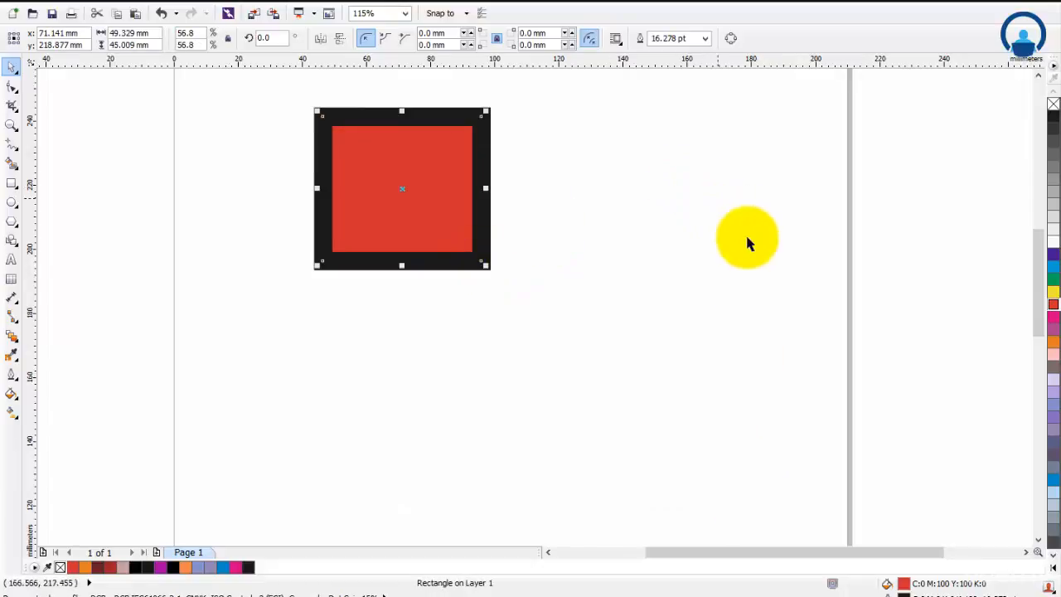
Open the Outline Pen settings for the shrunken red rectangle.
{"action": "left_click", "coordinate": [13, 355]}
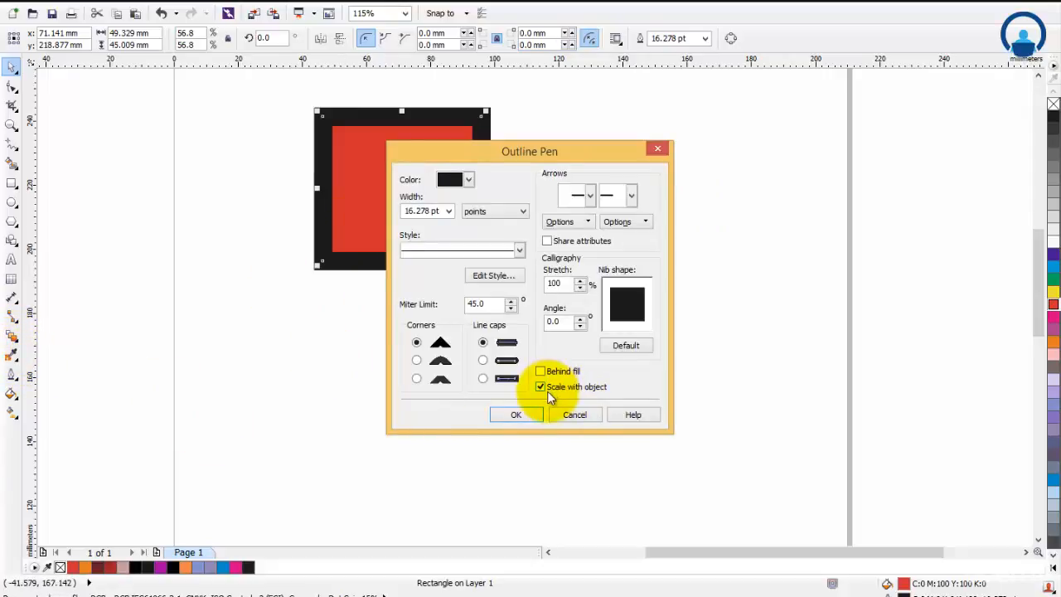